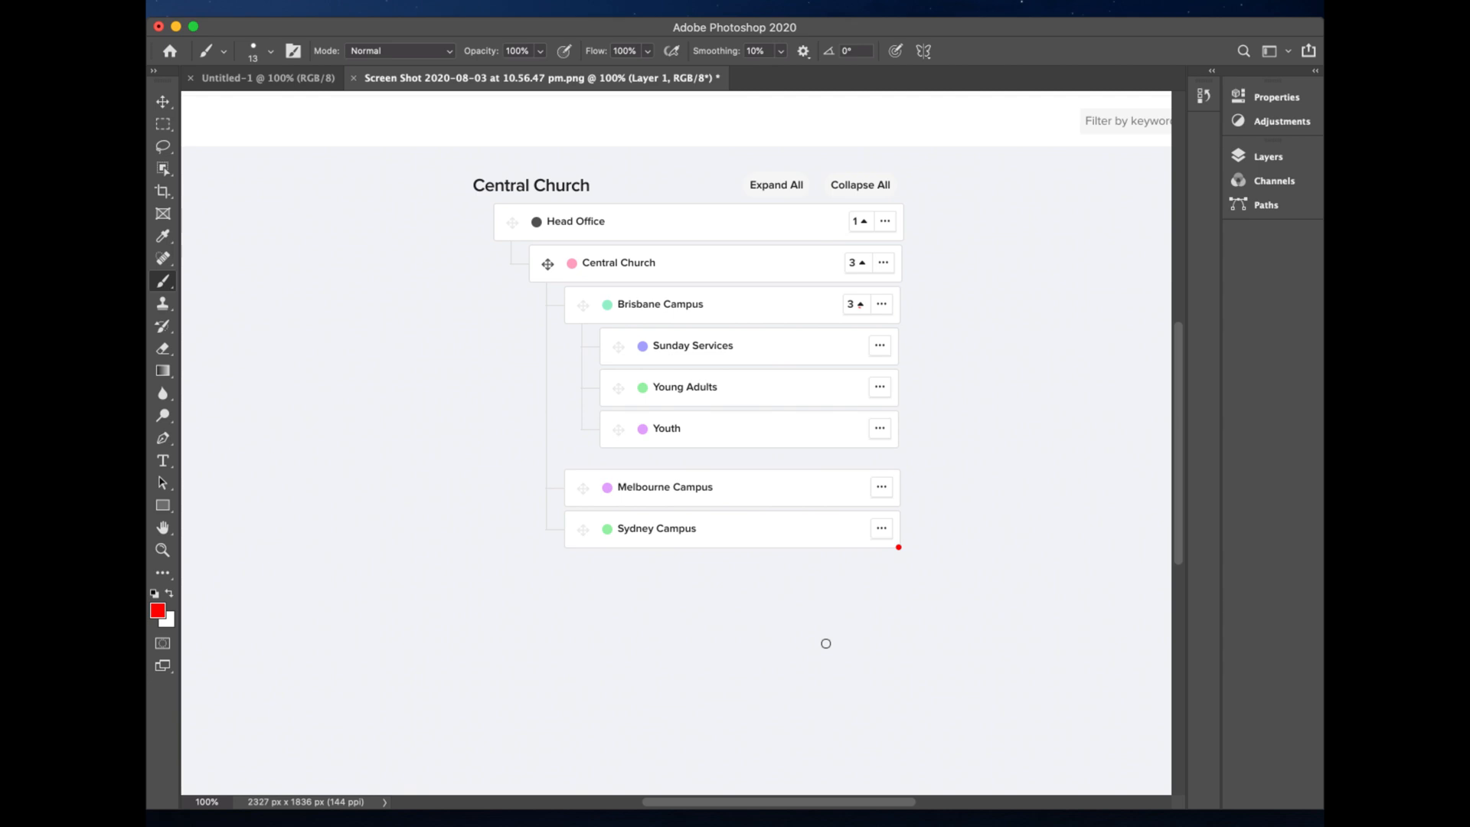
Annotate the realm tree in red: circle Young Adults with the label FULL and outline the Central Church branch with the label VIEW
mouse_move(333, 473)
left_mouse_down()
mouse_move(345, 442)
mouse_move(343, 457)
mouse_move(374, 442)
mouse_move(392, 460)
mouse_move(409, 447)
mouse_move(368, 485)
mouse_move(419, 427)
mouse_move(597, 382)
mouse_move(624, 400)
mouse_move(859, 400)
mouse_move(892, 365)
mouse_move(620, 370)
left_mouse_up()
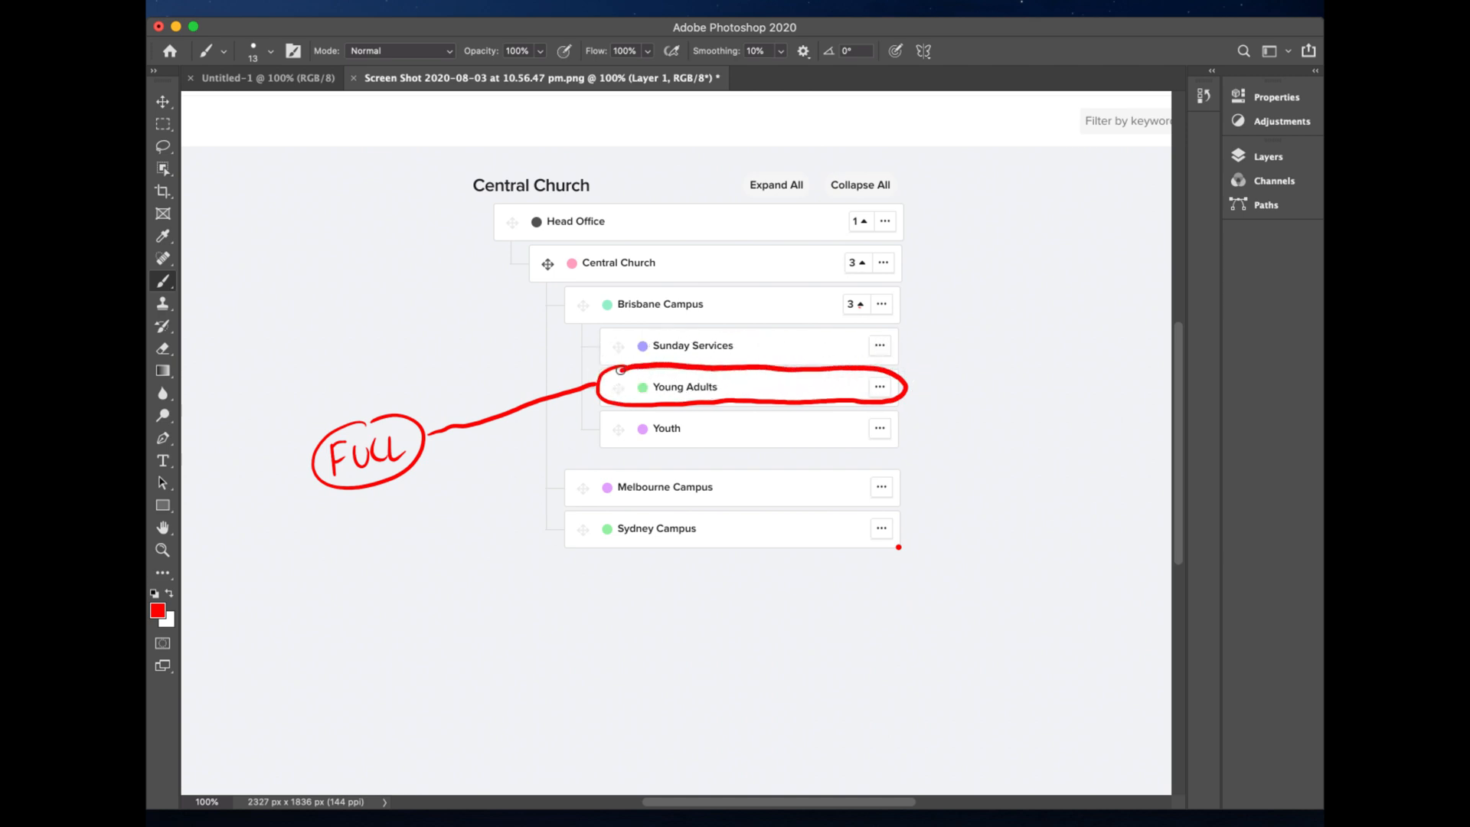
mouse_move(280, 286)
left_mouse_down()
mouse_move(344, 289)
mouse_move(370, 250)
mouse_move(521, 258)
mouse_move(552, 550)
mouse_move(757, 570)
mouse_move(917, 548)
mouse_move(938, 295)
mouse_move(846, 240)
mouse_move(547, 247)
left_mouse_up()
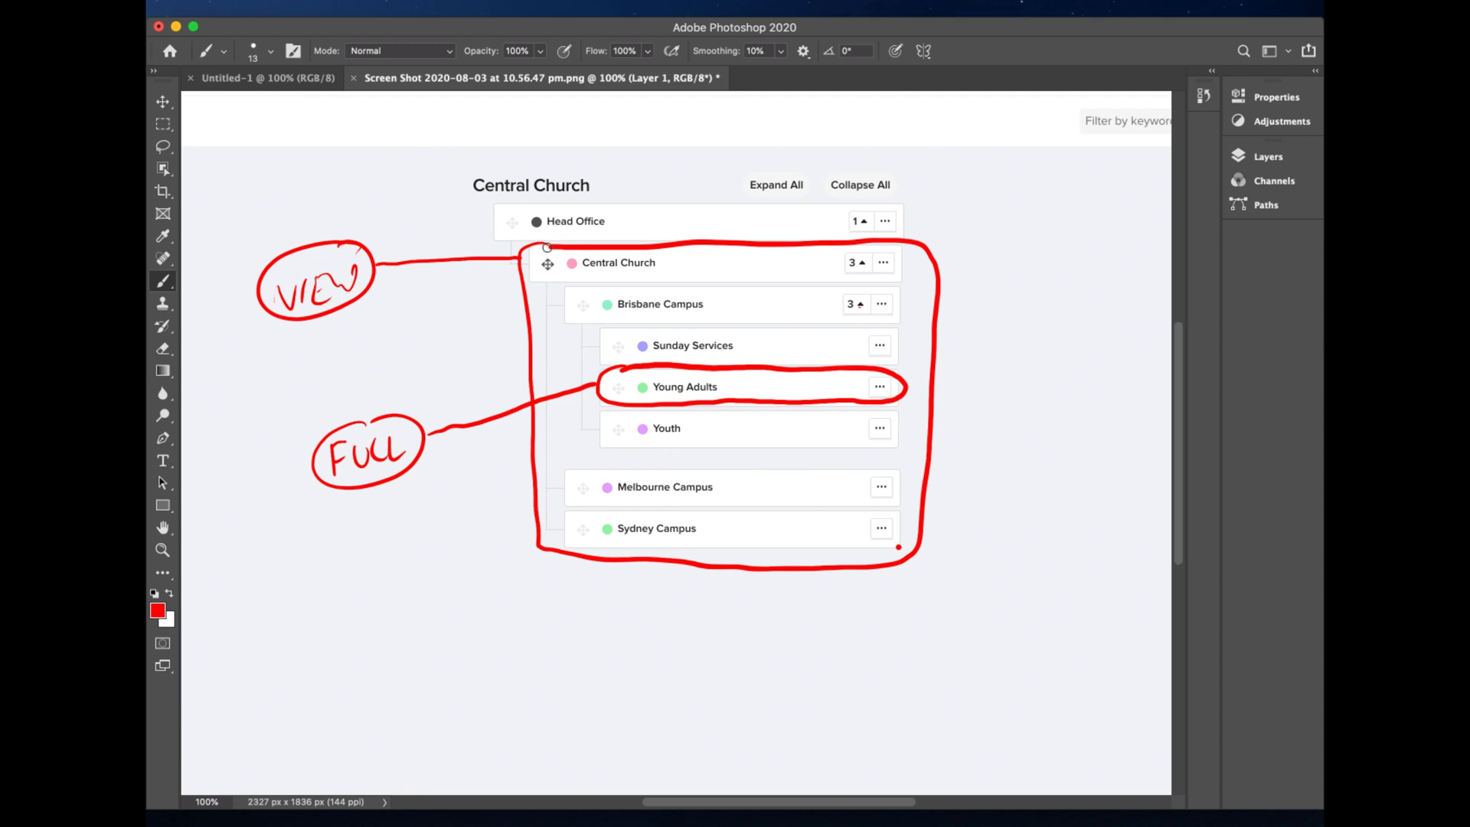
Switch to Fluro in the browser and examine the Pastor role's basic permissions for Article and Audio
left_click(382, 826)
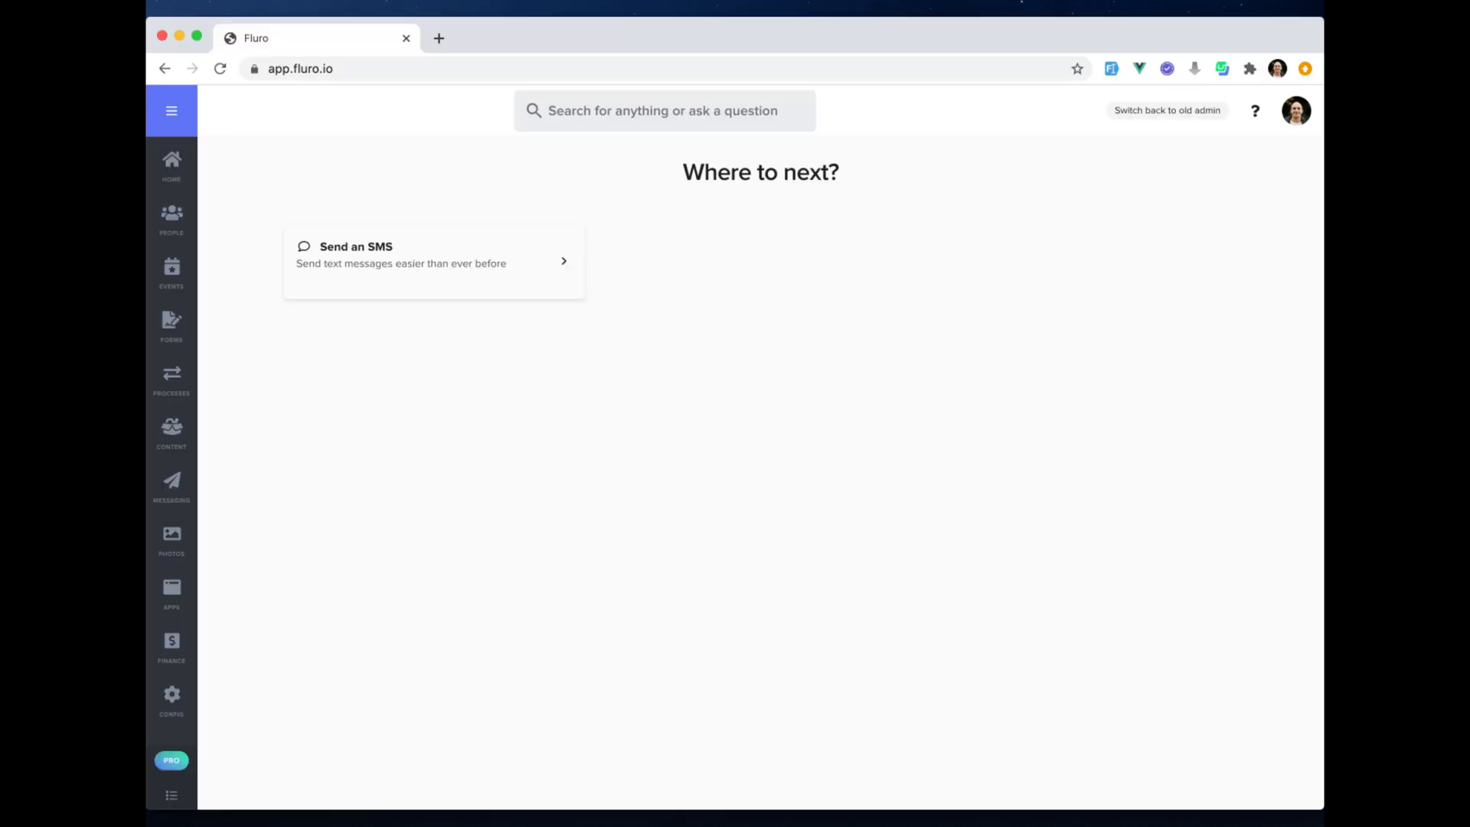
mouse_move(181, 598)
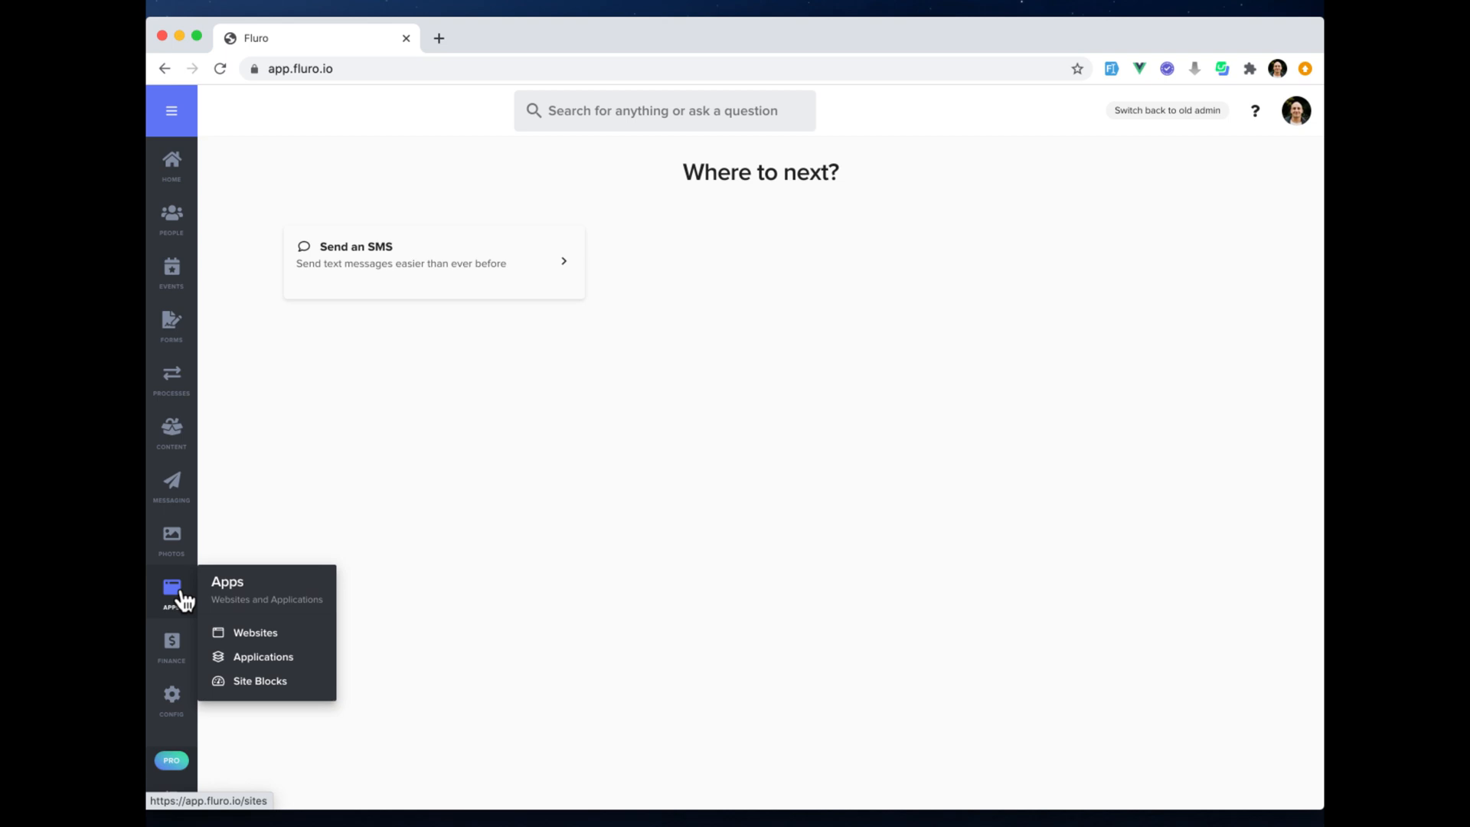
mouse_move(183, 710)
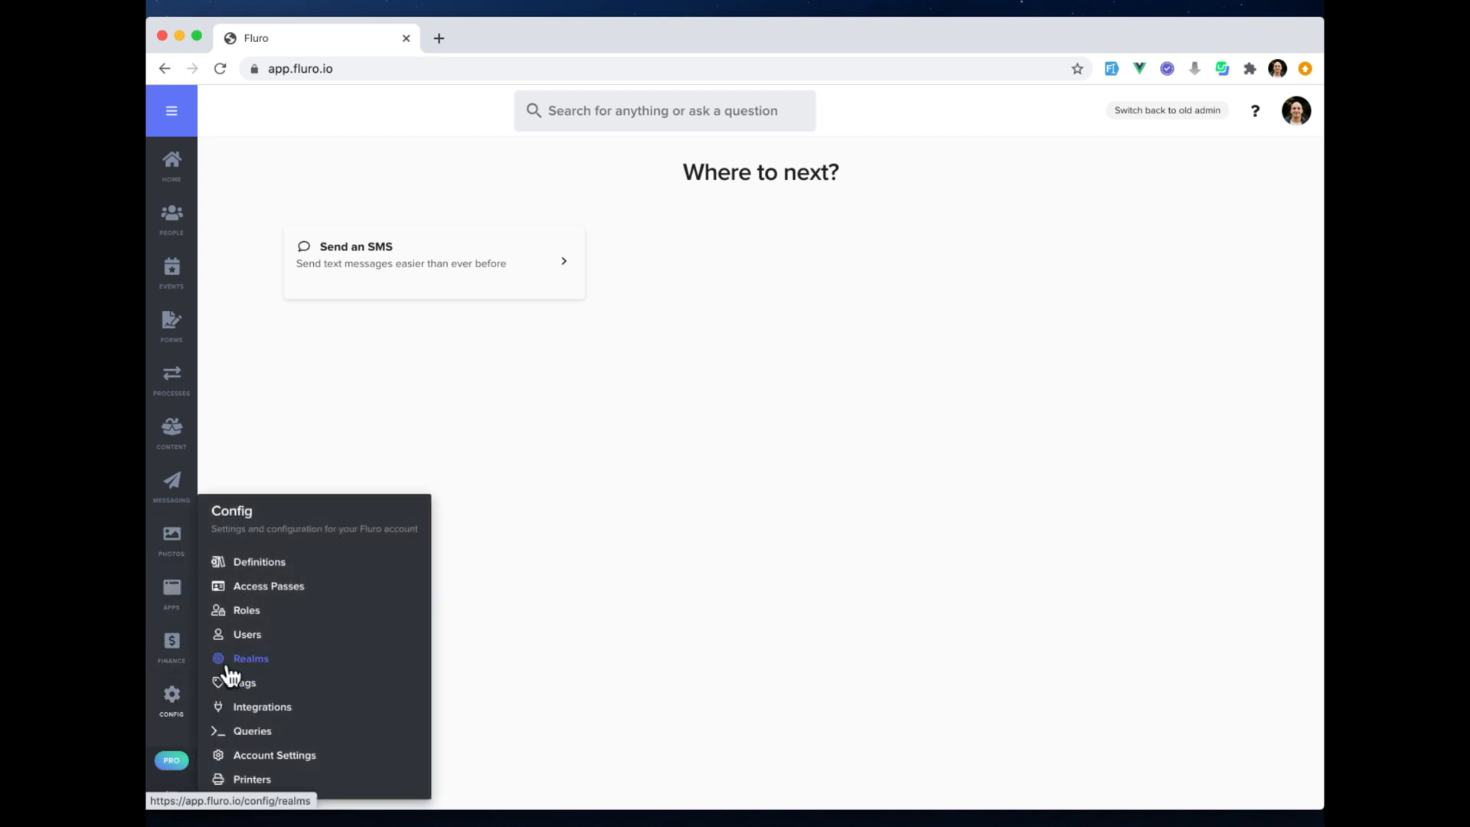
left_click(245, 611)
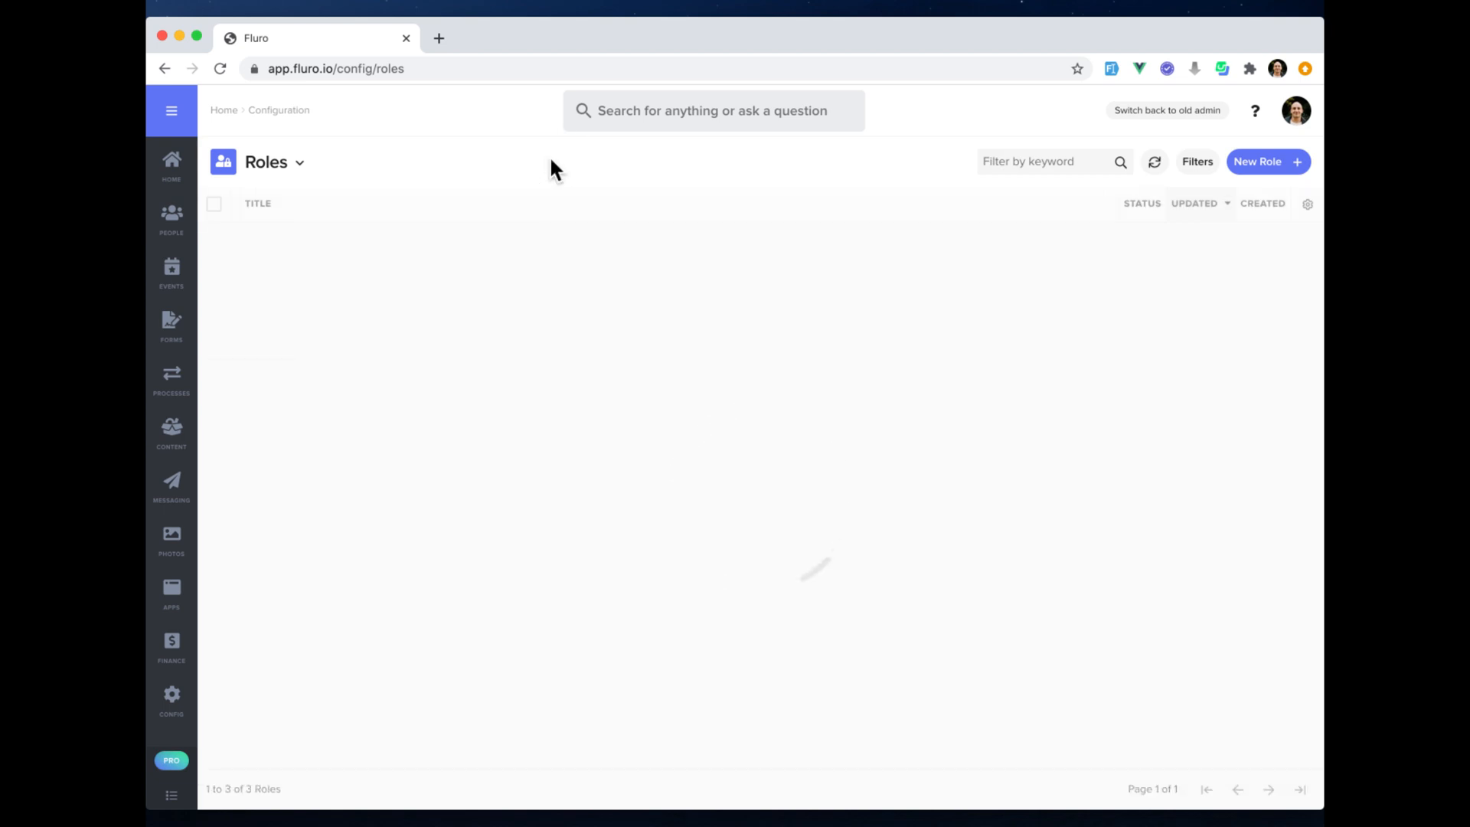
left_click(376, 247)
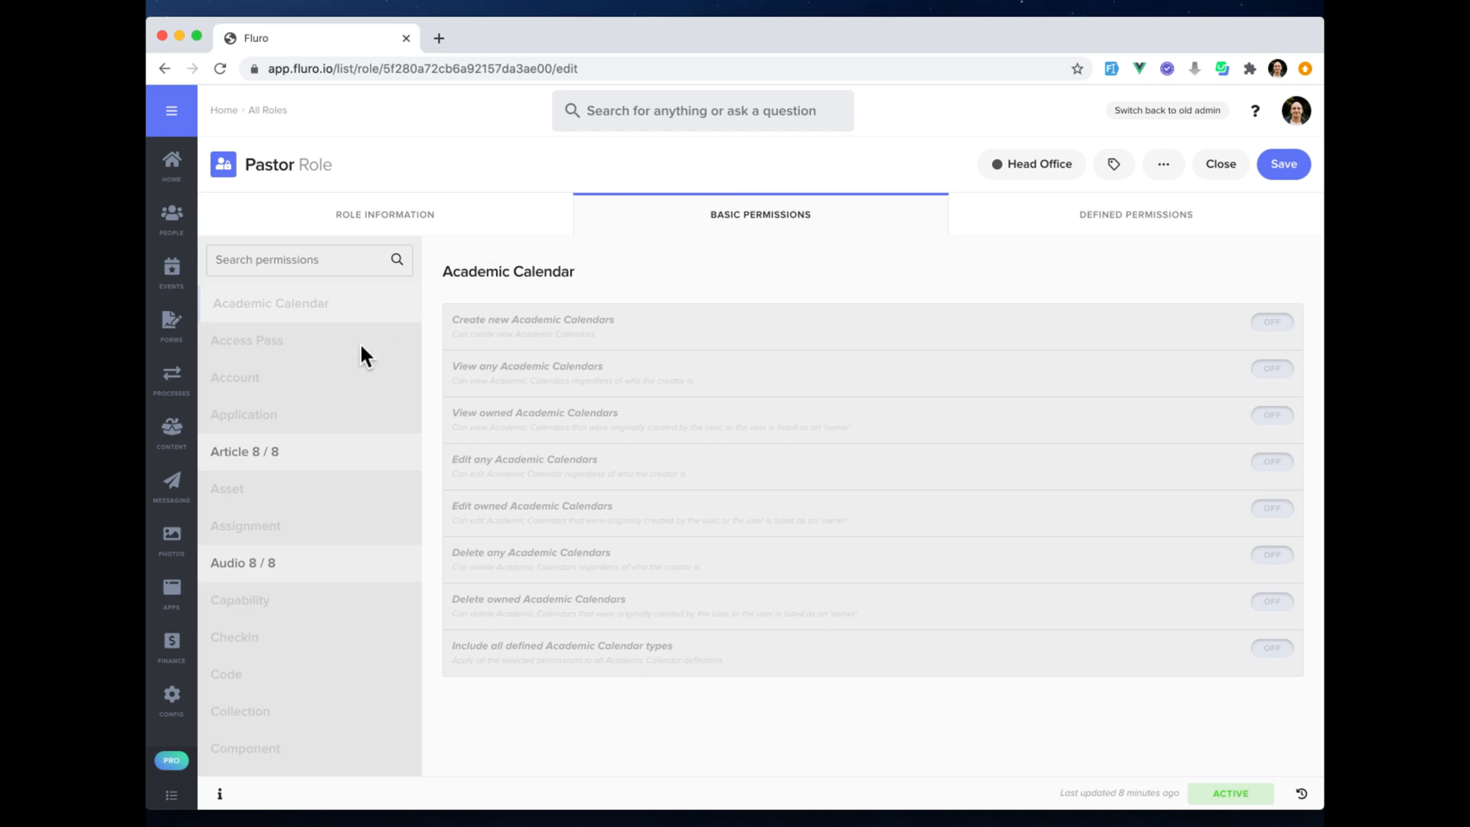
left_click(311, 458)
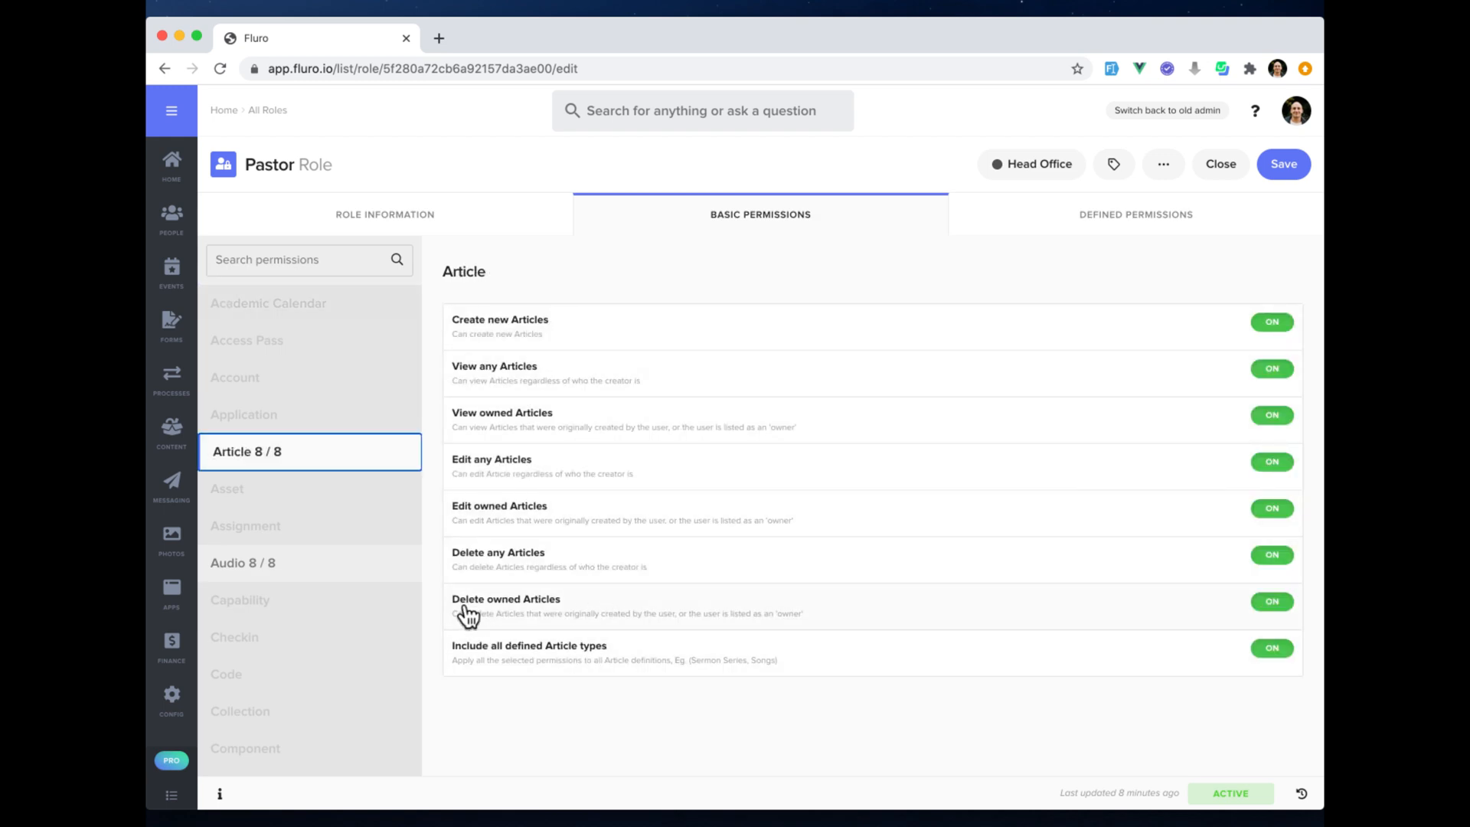
left_click(372, 568)
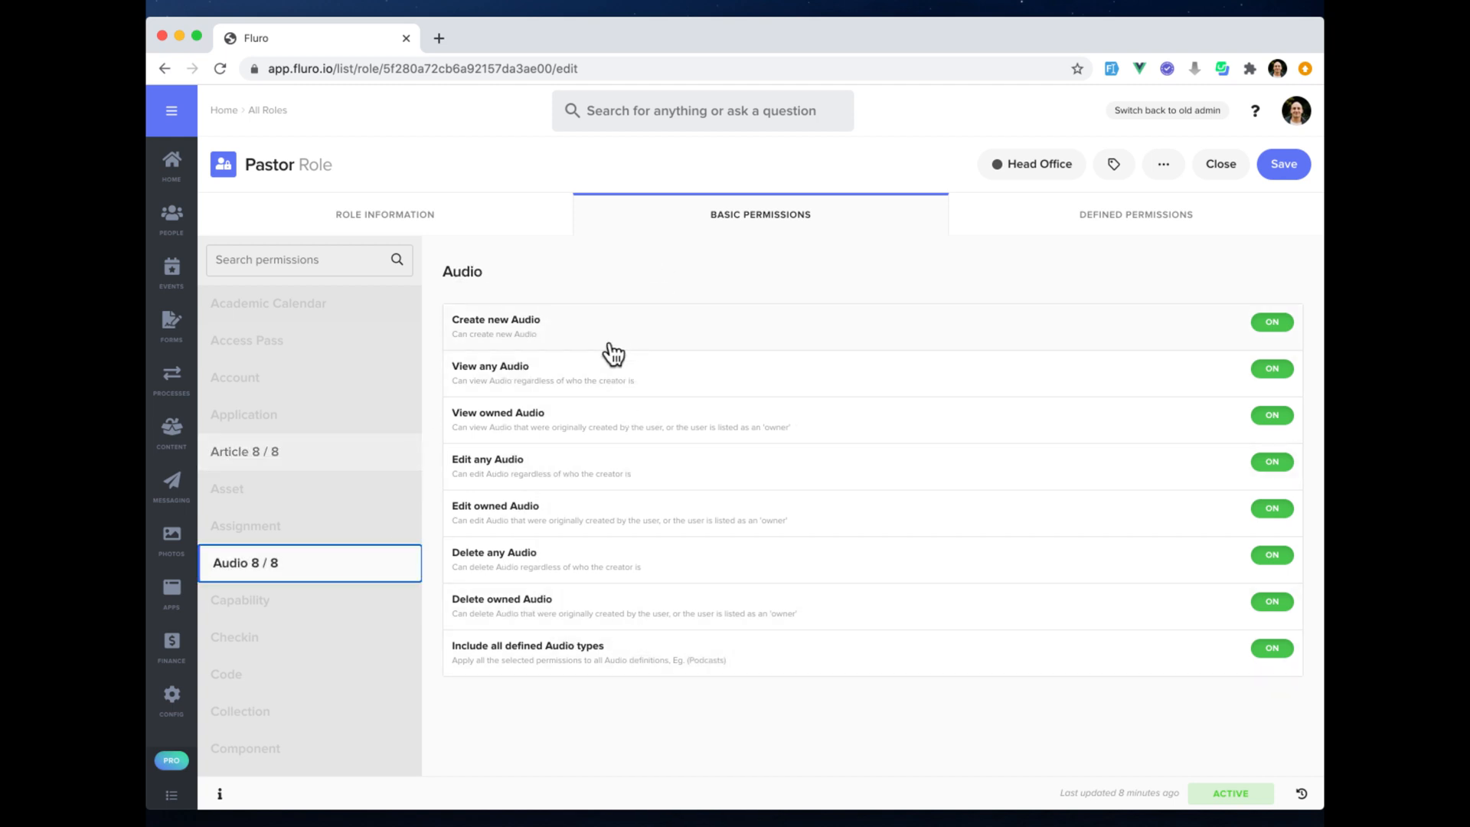
Return to all roles and examine the Contact permissions of the View all contacts role
left_click(268, 111)
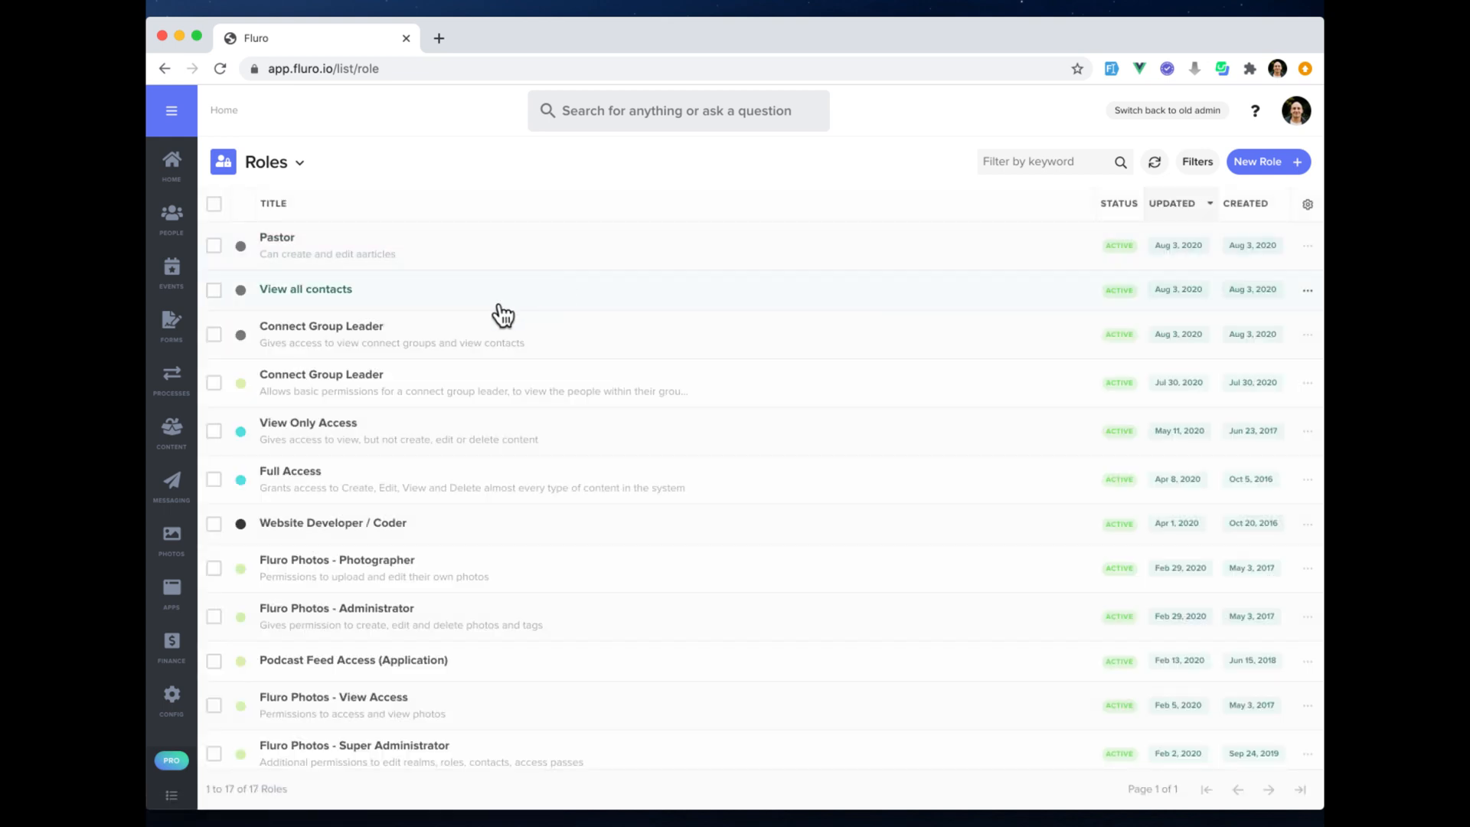
left_click(359, 295)
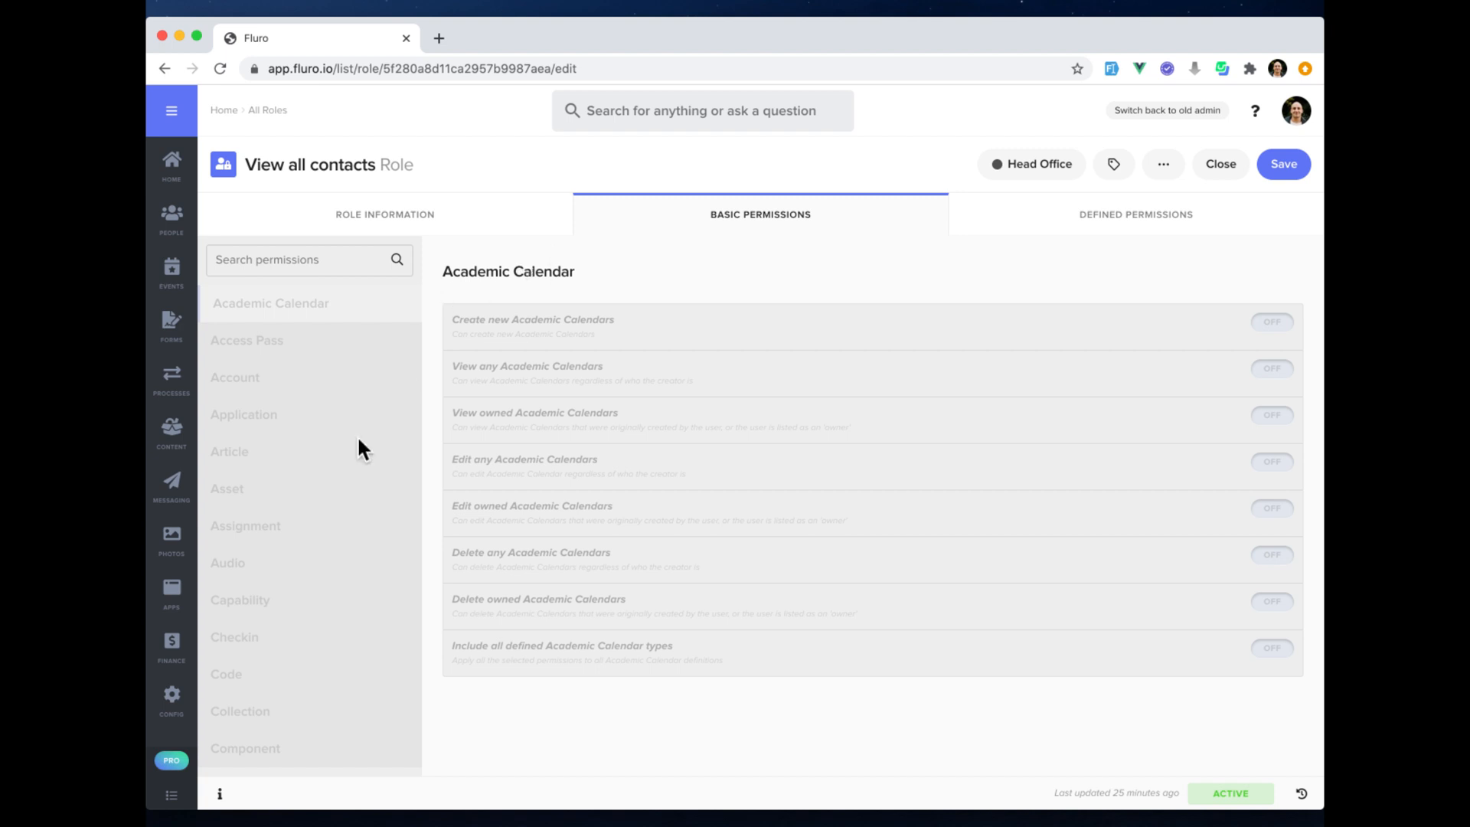
scroll(360, 450, "down", 3)
left_click(346, 650)
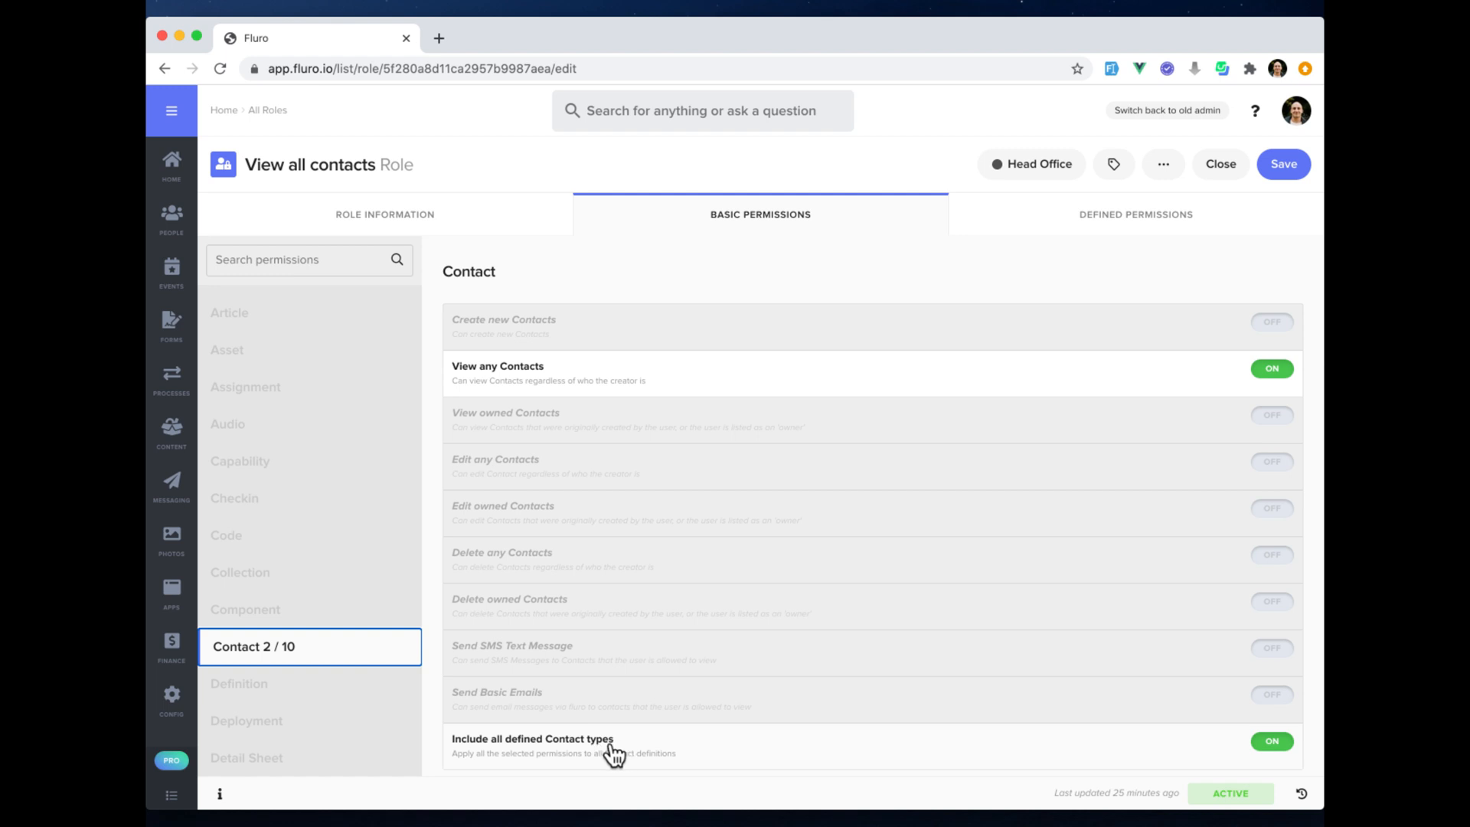
Open the first user in the Users list for editing and show the access passes available to them
mouse_move(176, 701)
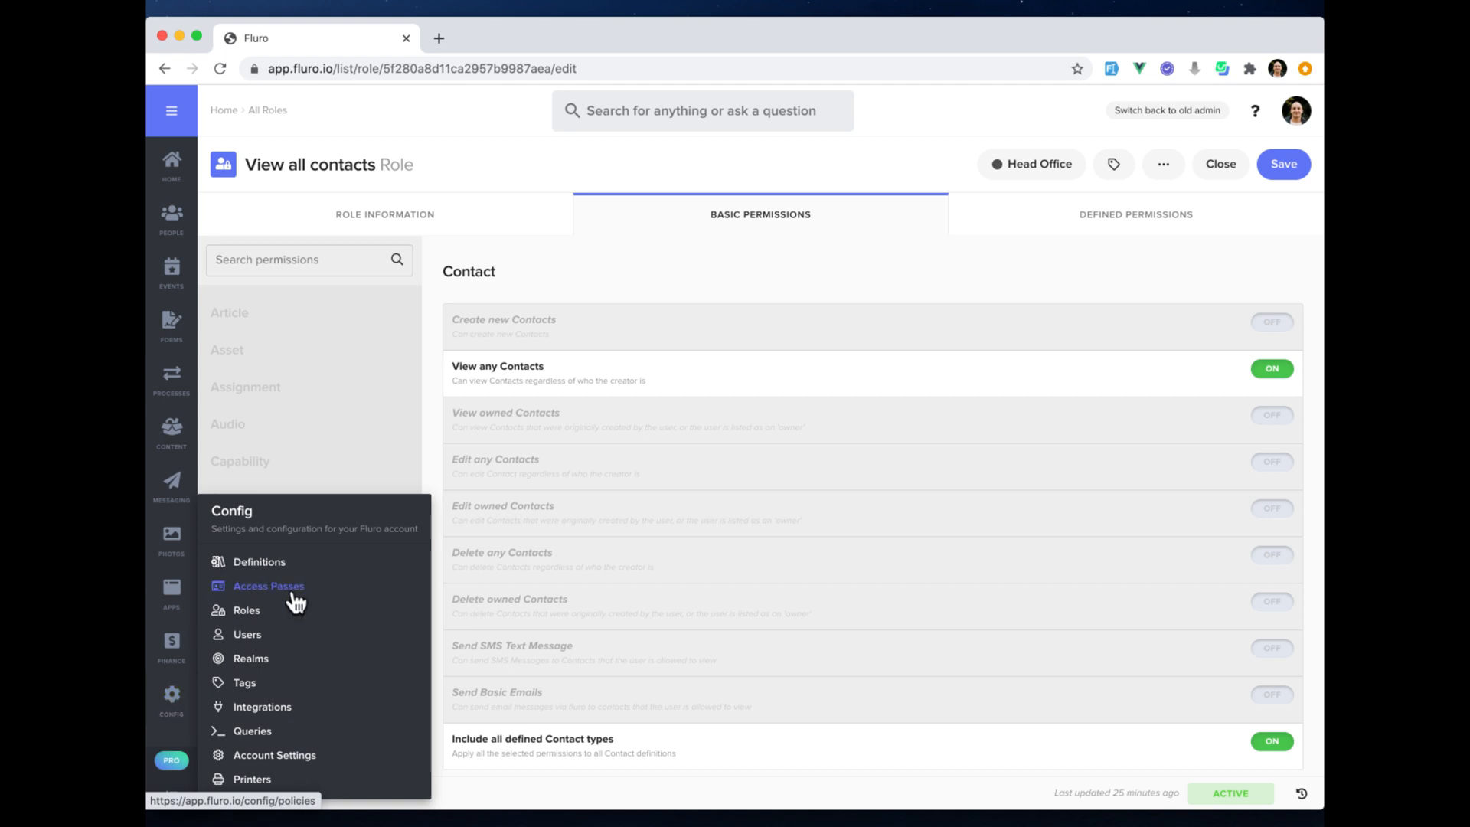
left_click(258, 637)
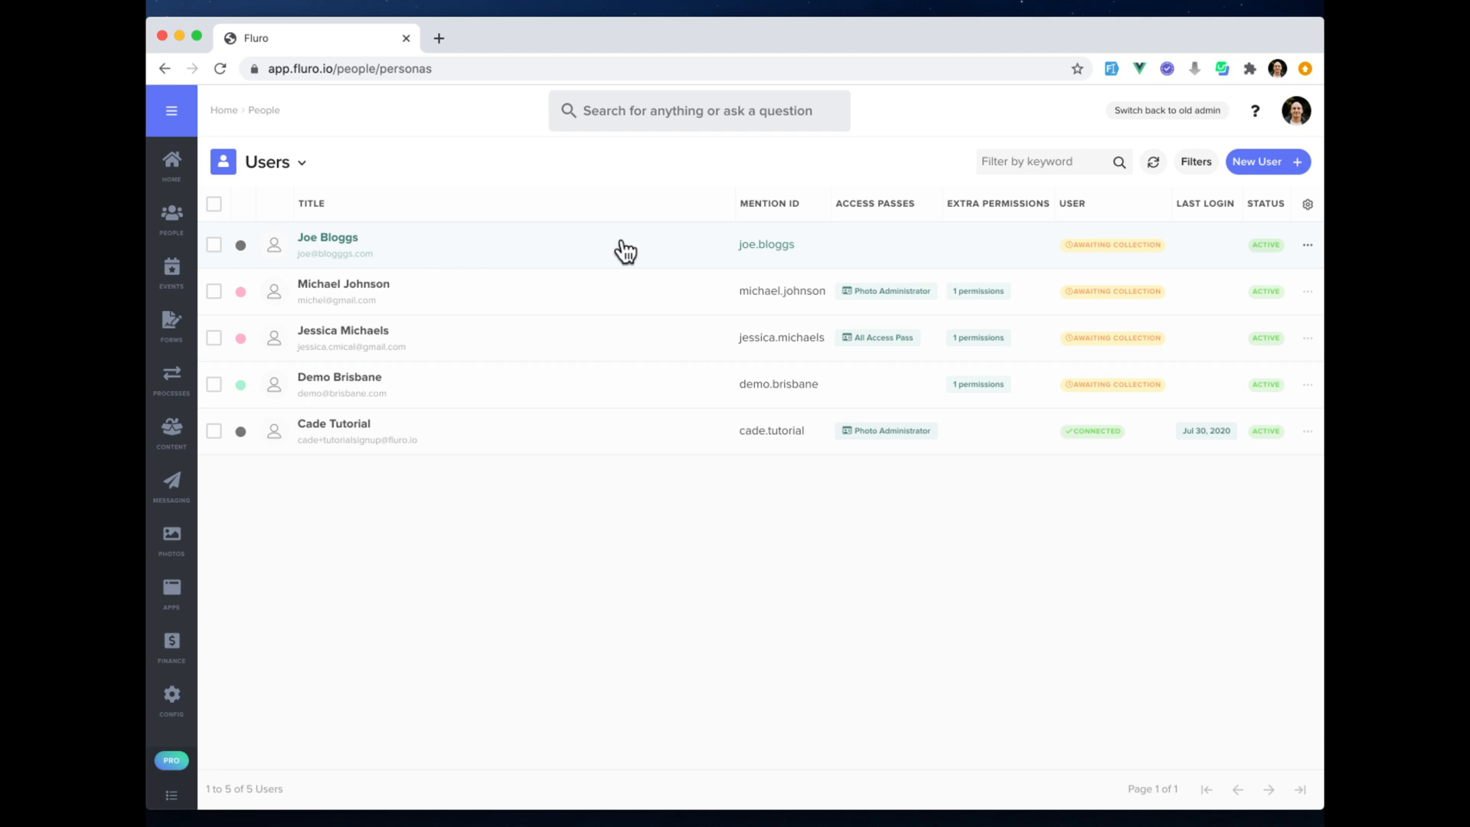
left_click(1307, 246)
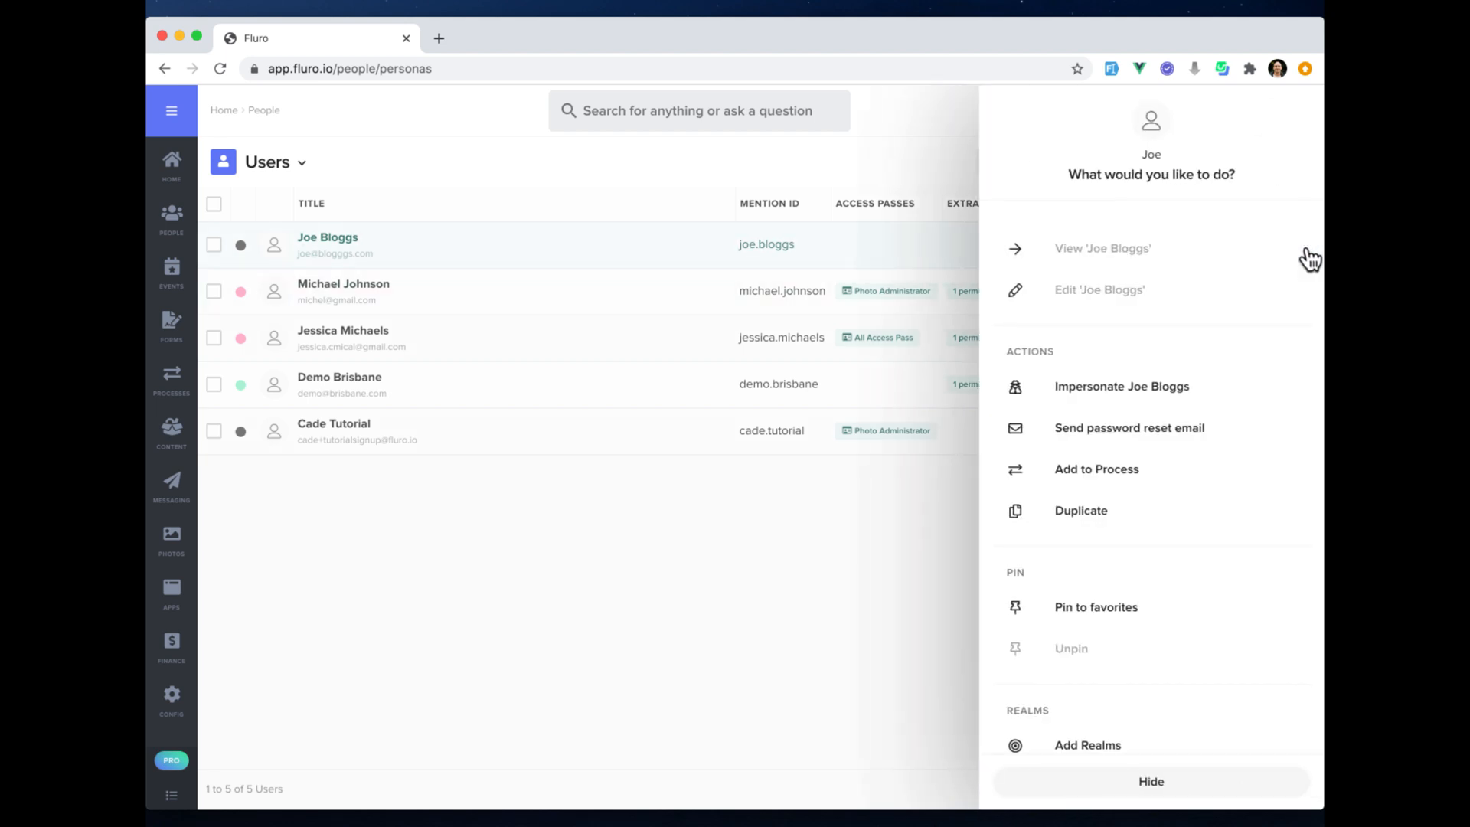
left_click(1129, 295)
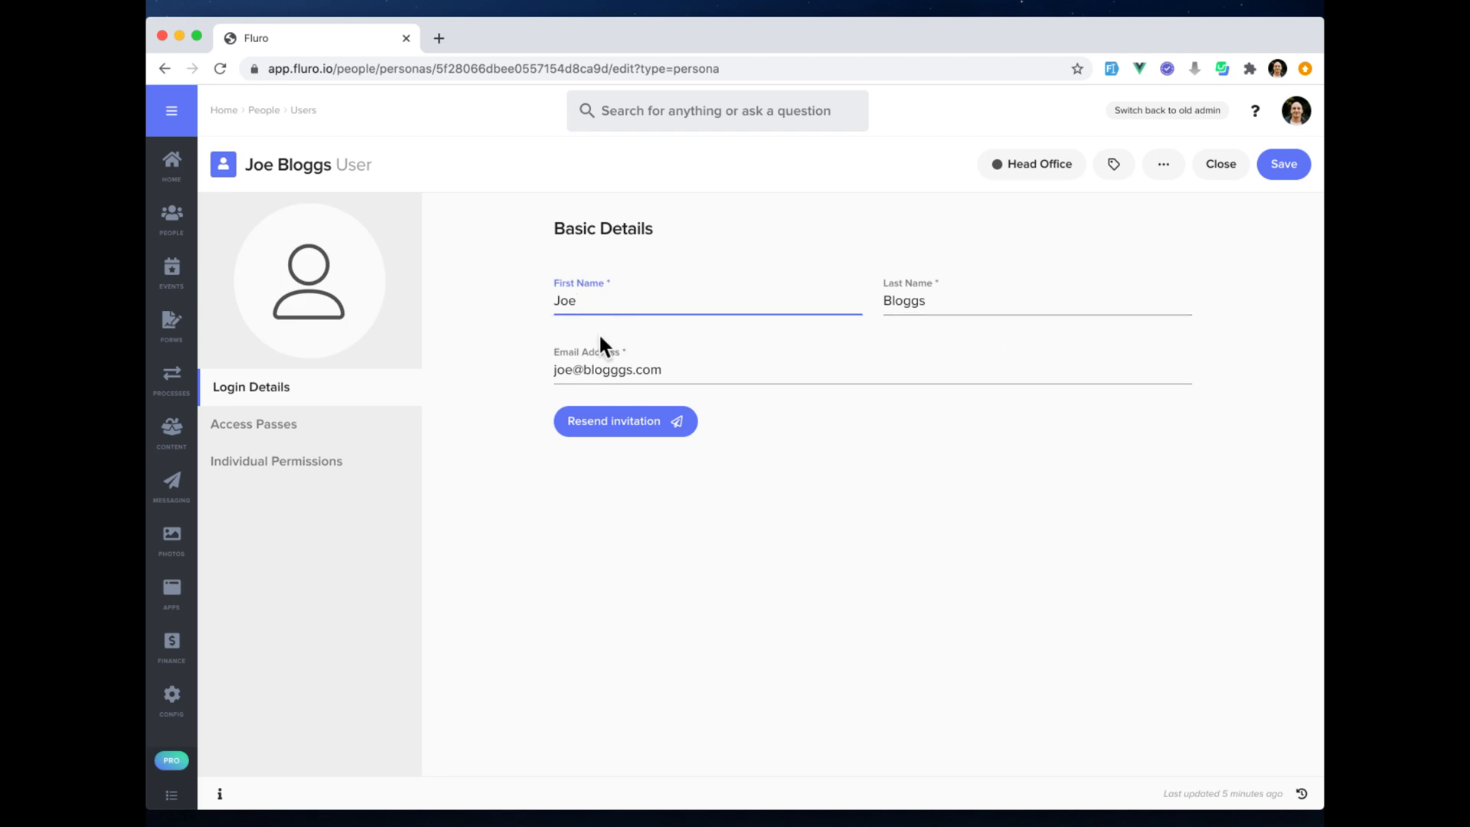
left_click(294, 434)
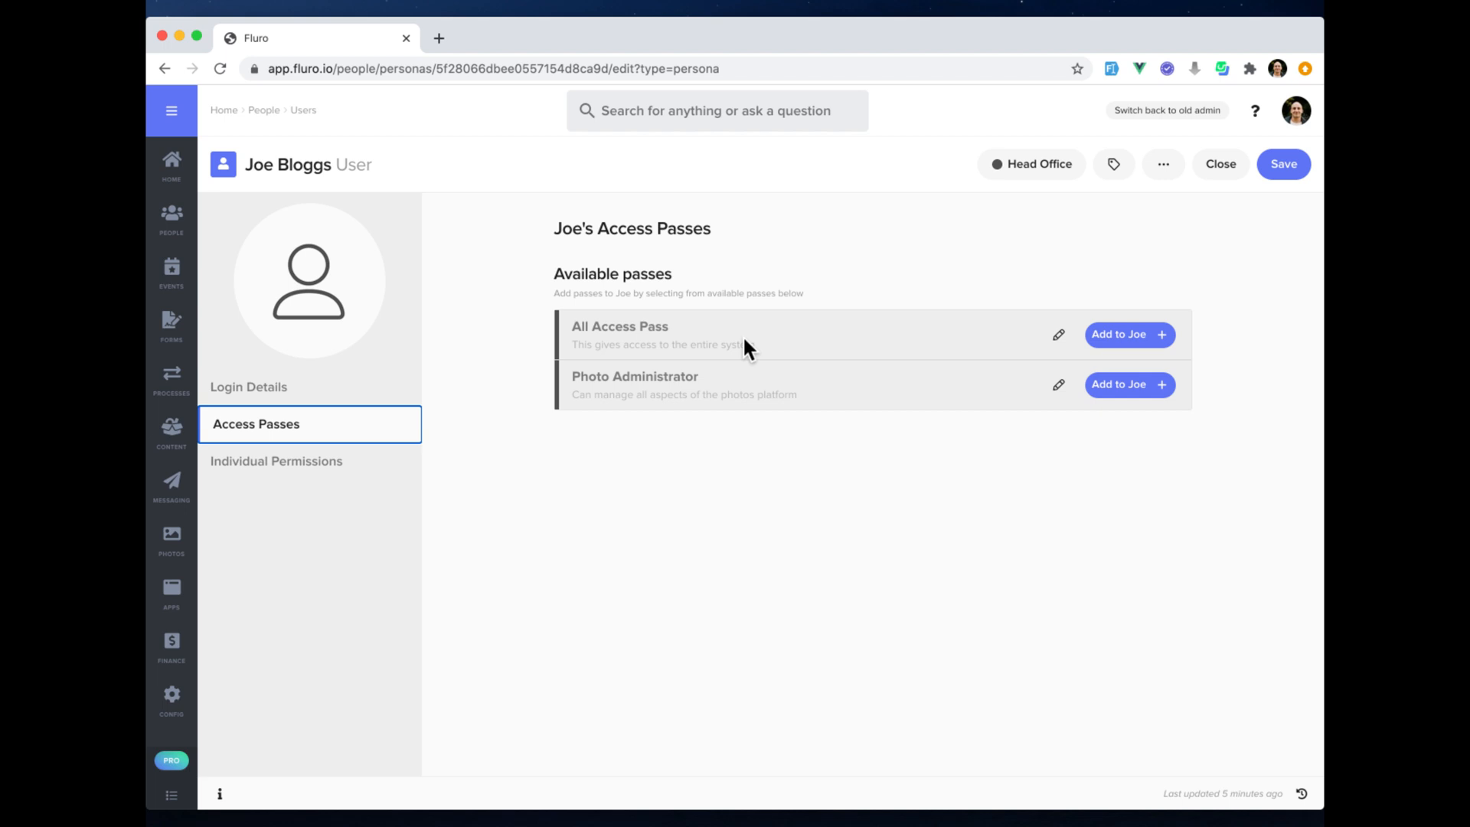
Add an individual permission giving the user the Pastor role in the Young Adults realm
left_click(354, 462)
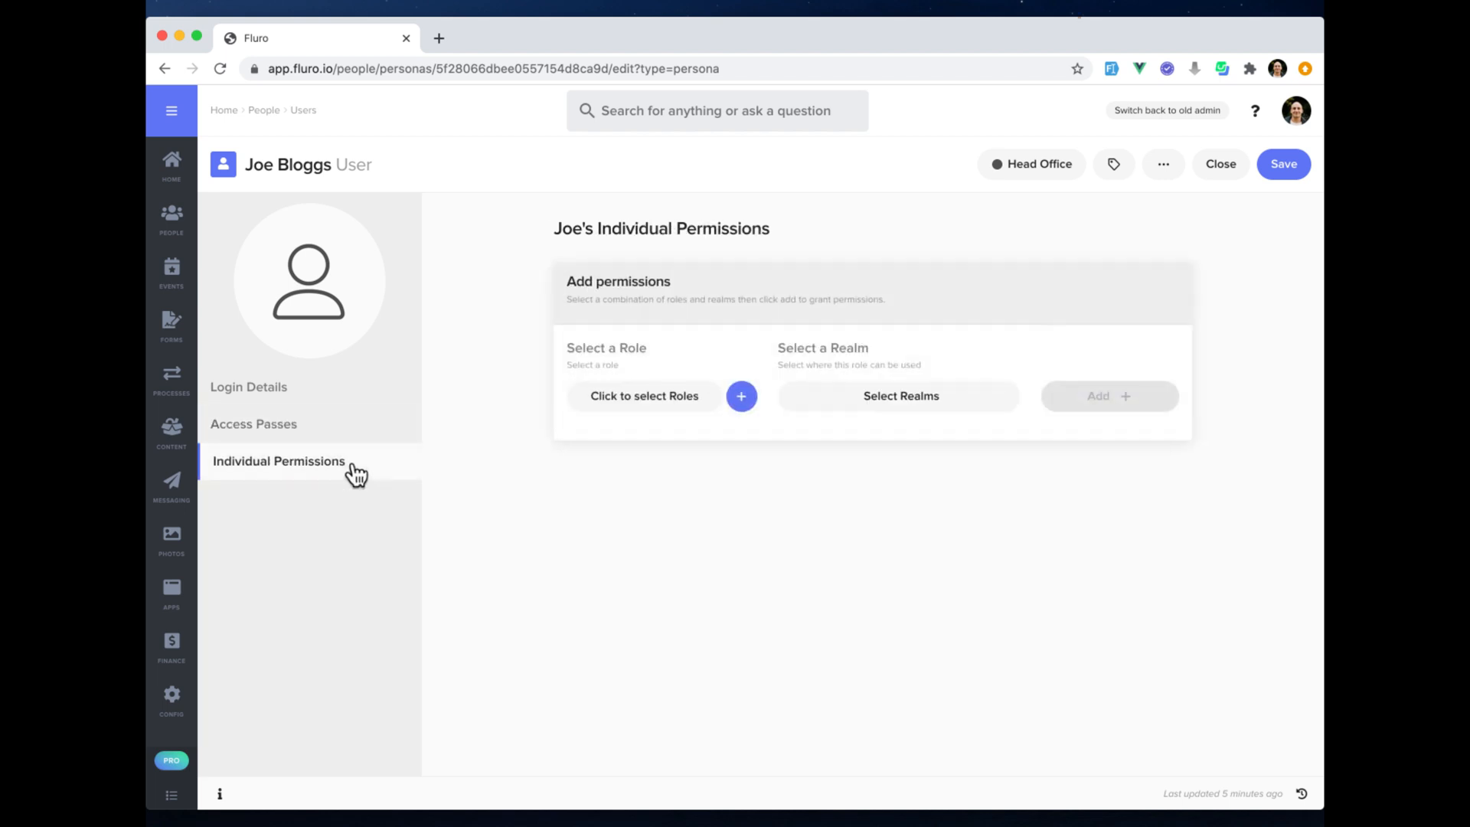
left_click(632, 402)
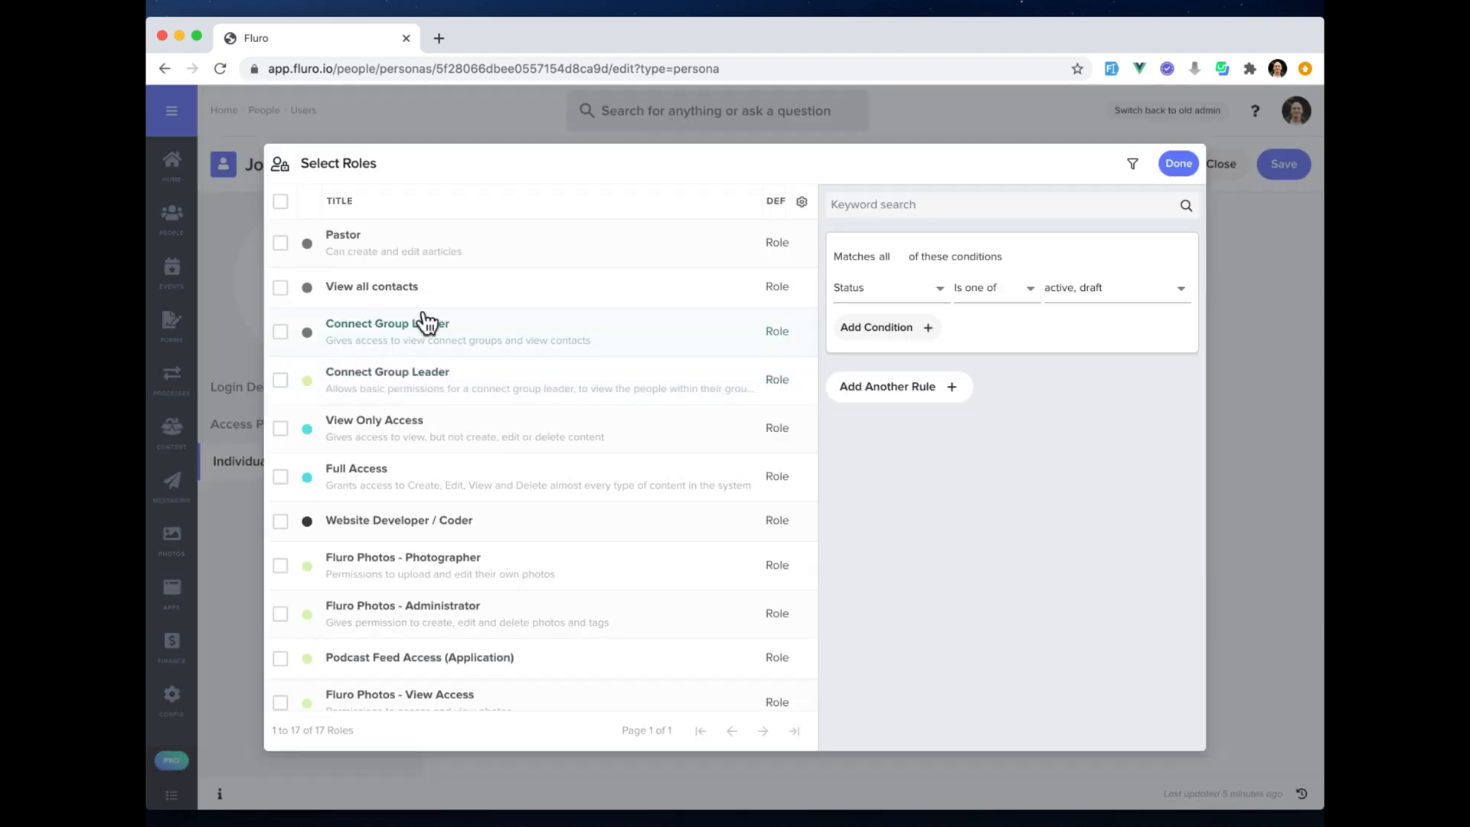
left_click(378, 242)
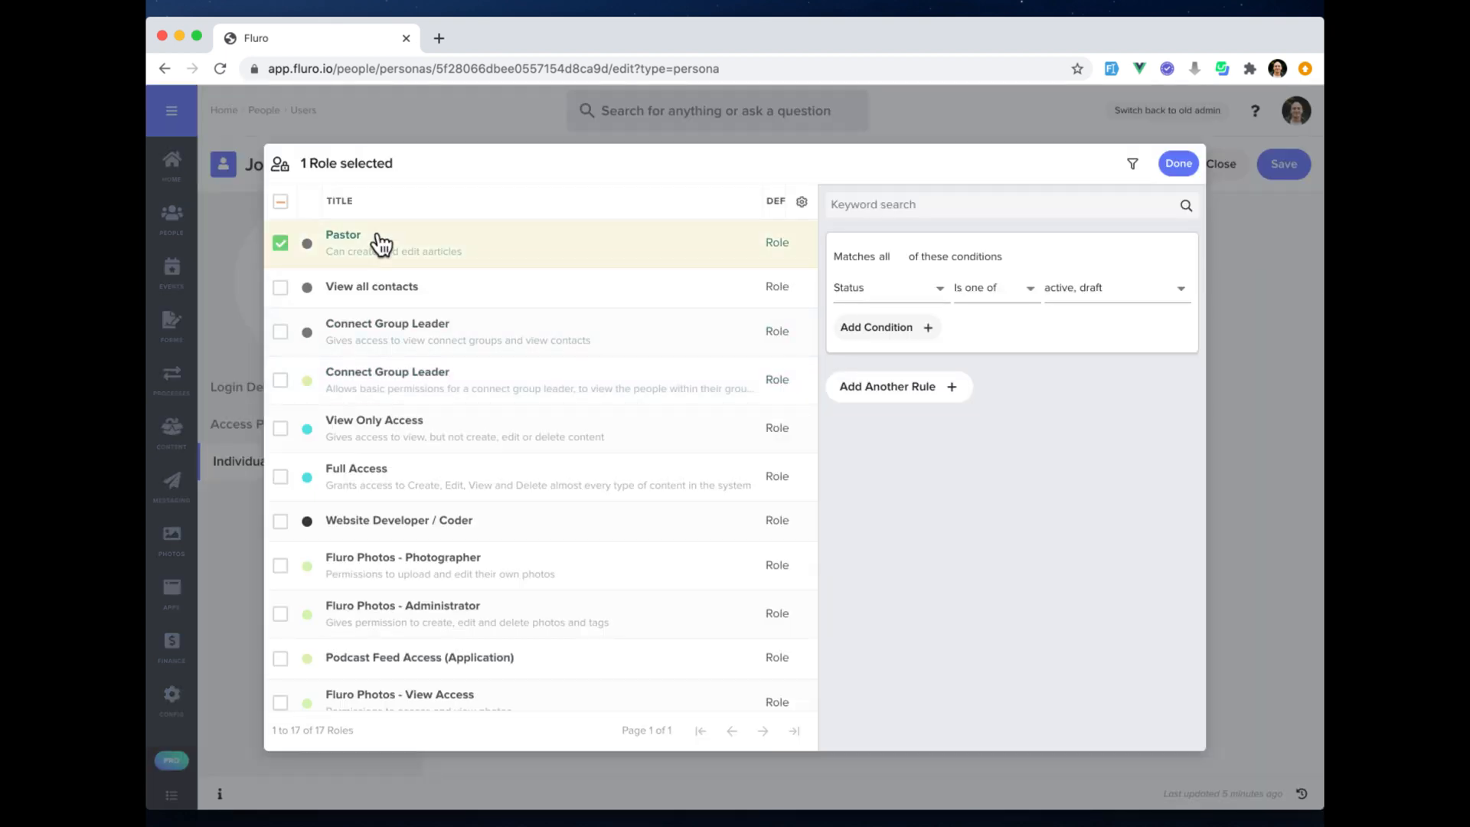
left_click(1180, 164)
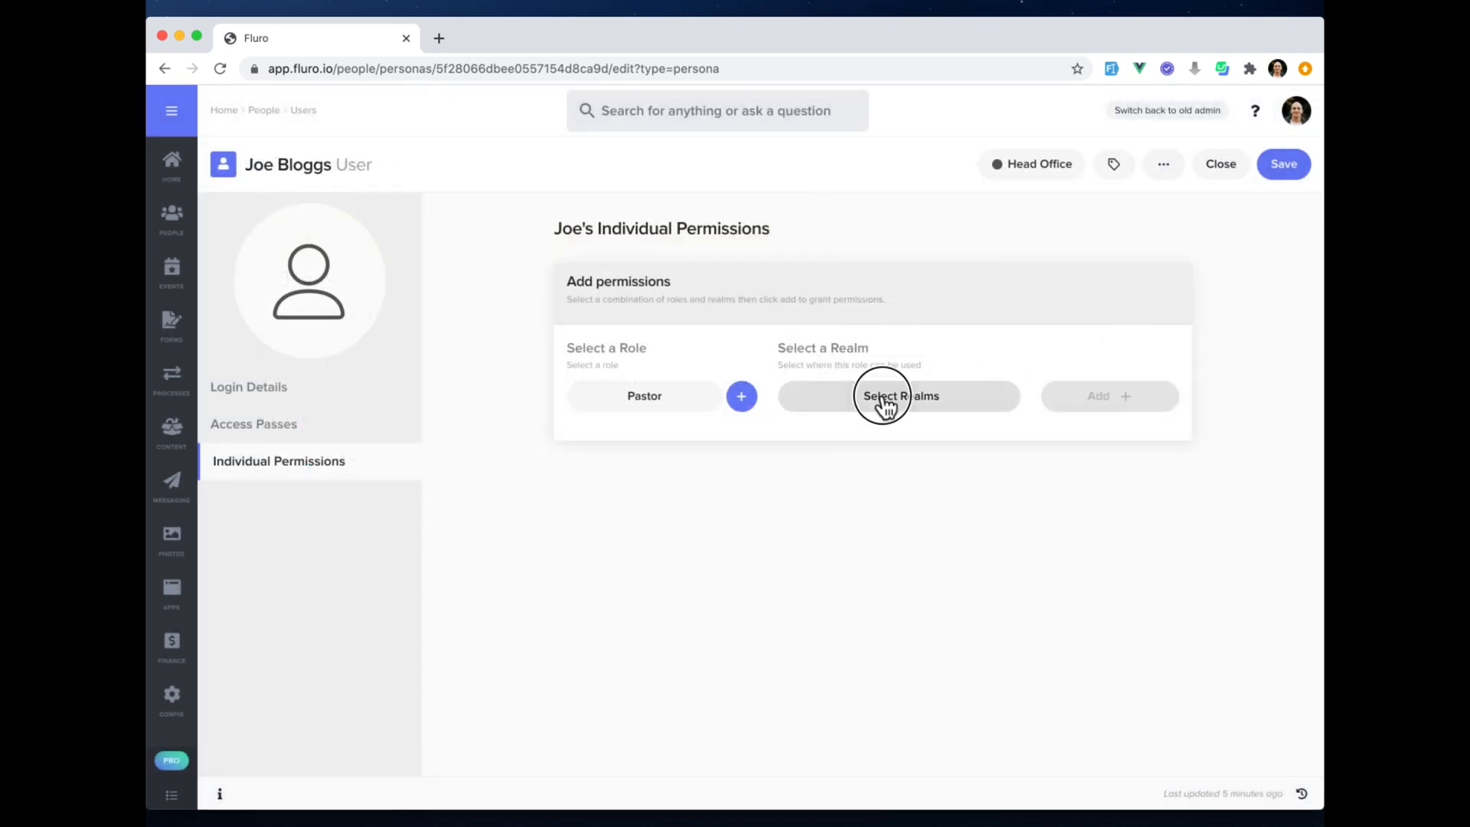
left_click(886, 408)
left_click(836, 363)
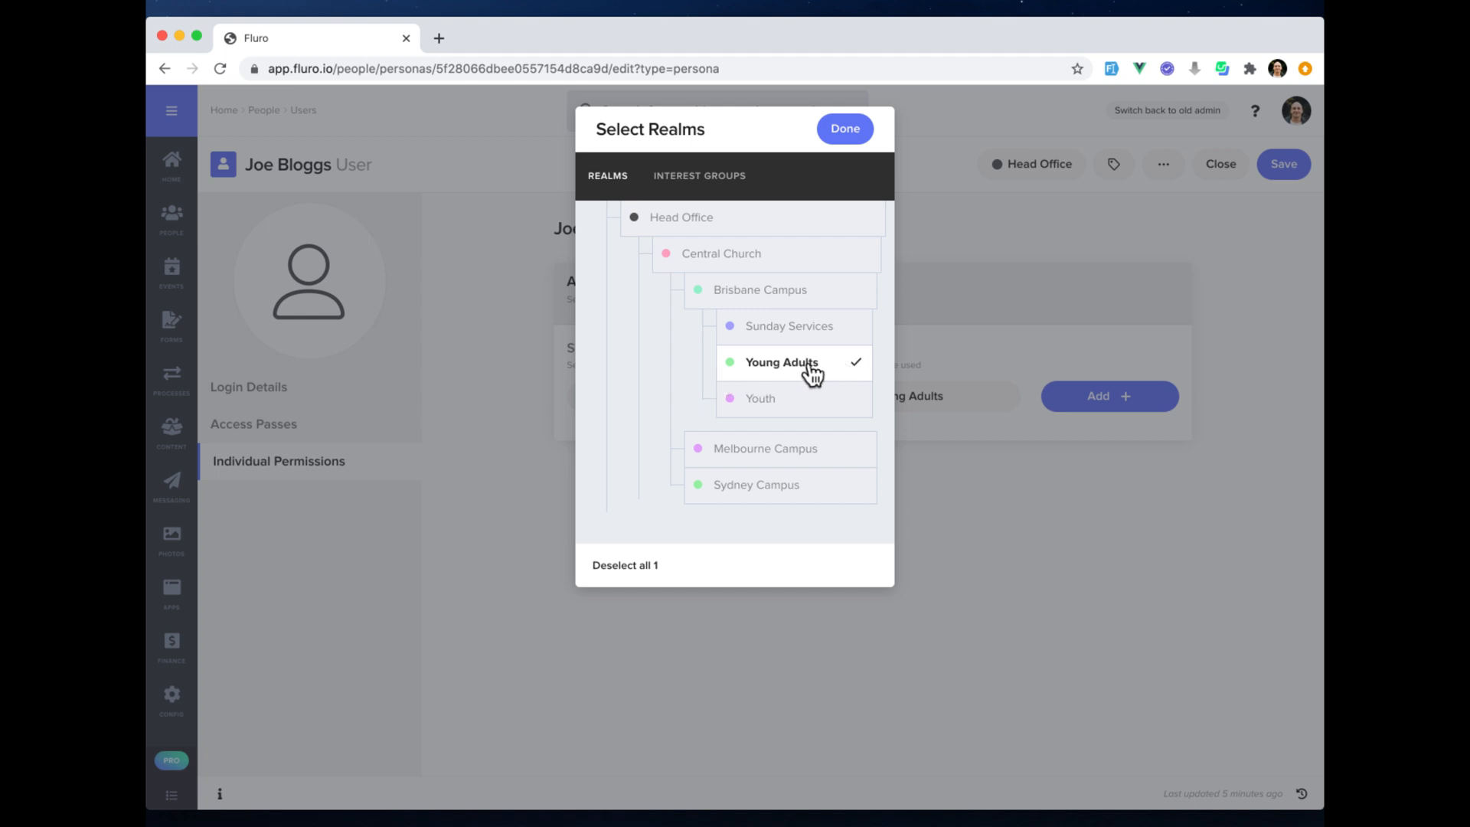
left_click(847, 132)
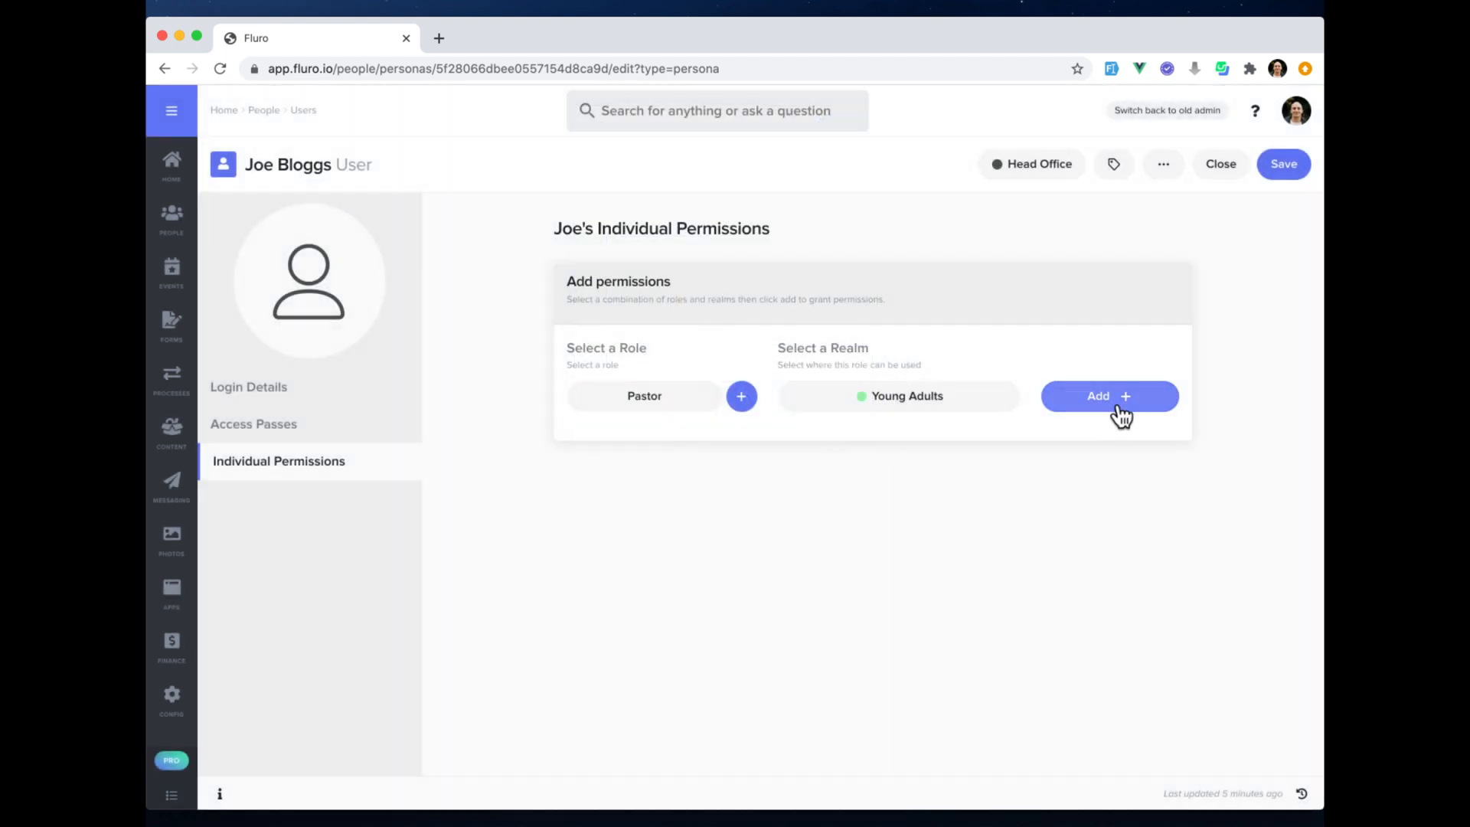
left_click(1122, 416)
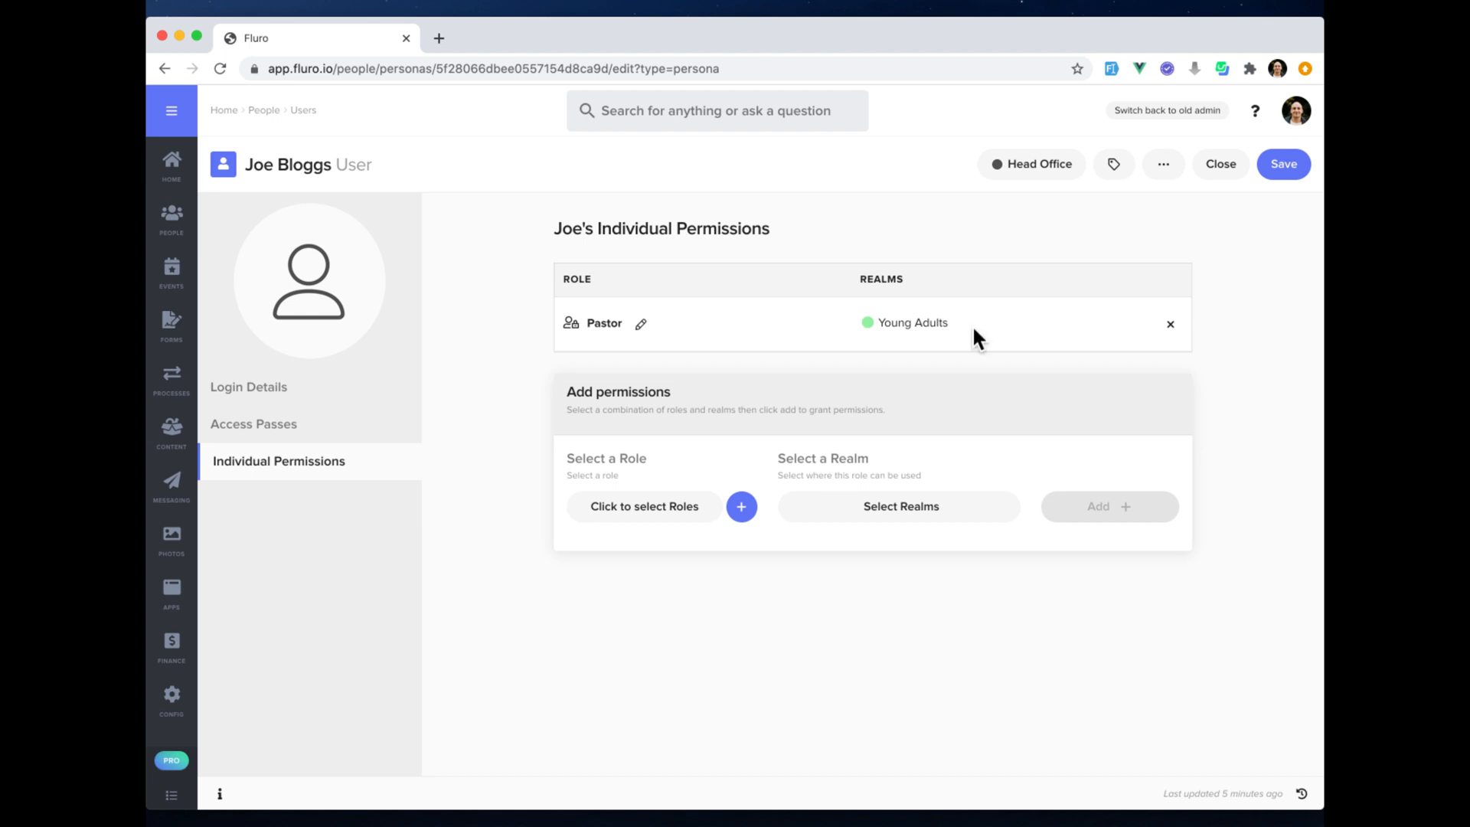
Add a second individual permission giving the user the View all contacts role in the Central Church realm
left_click(658, 514)
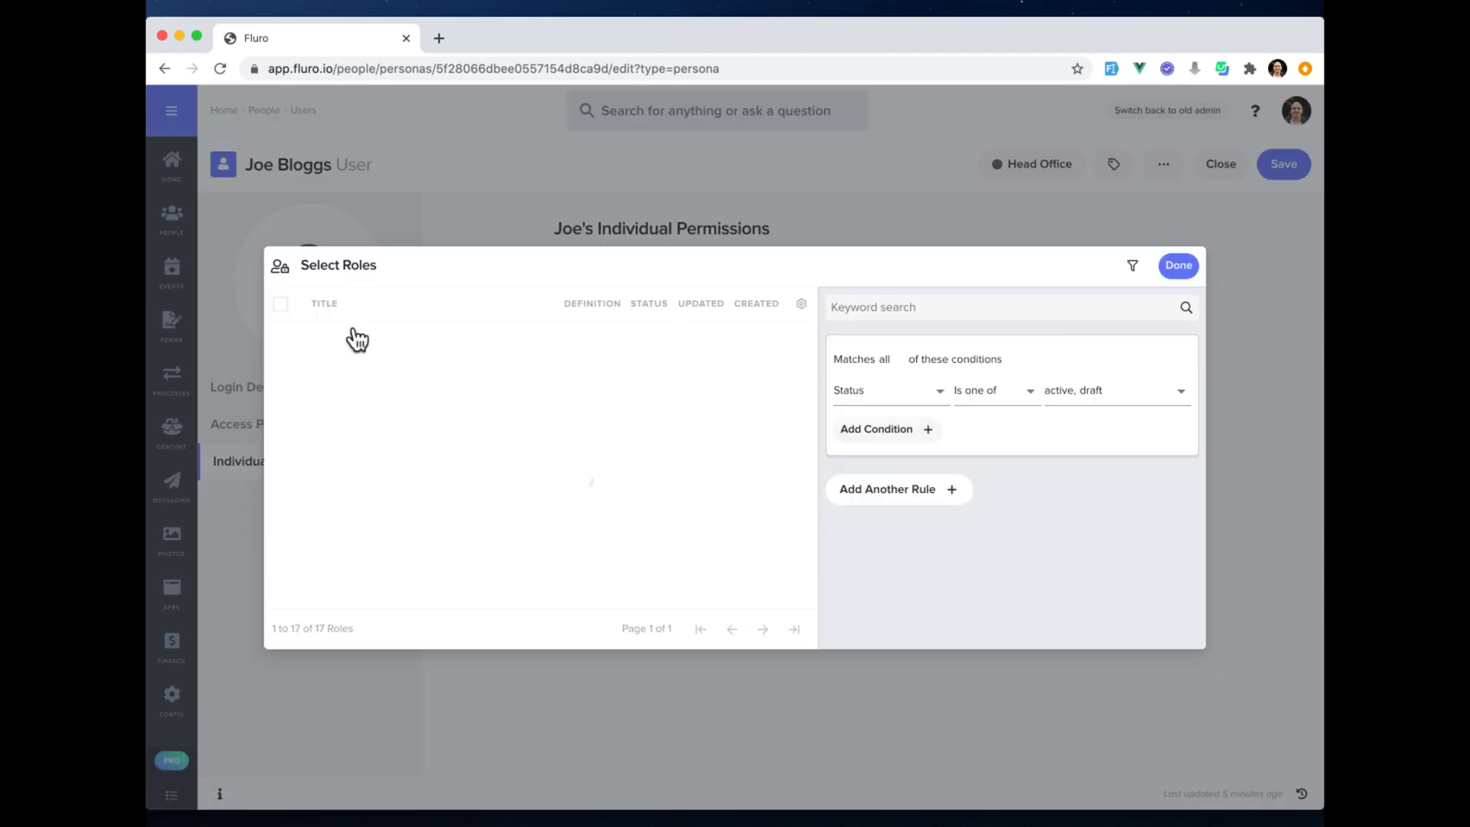
left_click(379, 289)
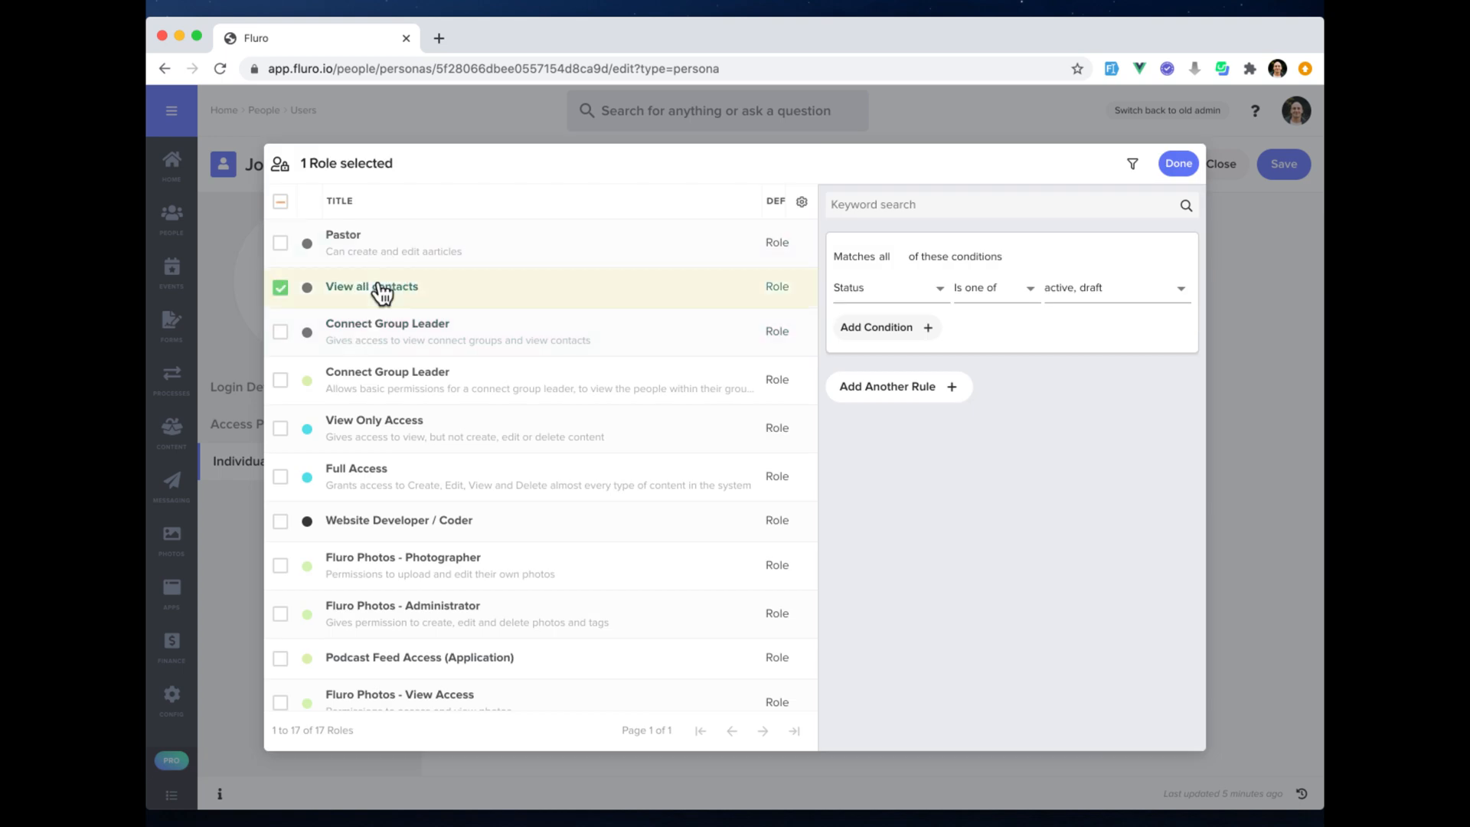
left_click(1188, 167)
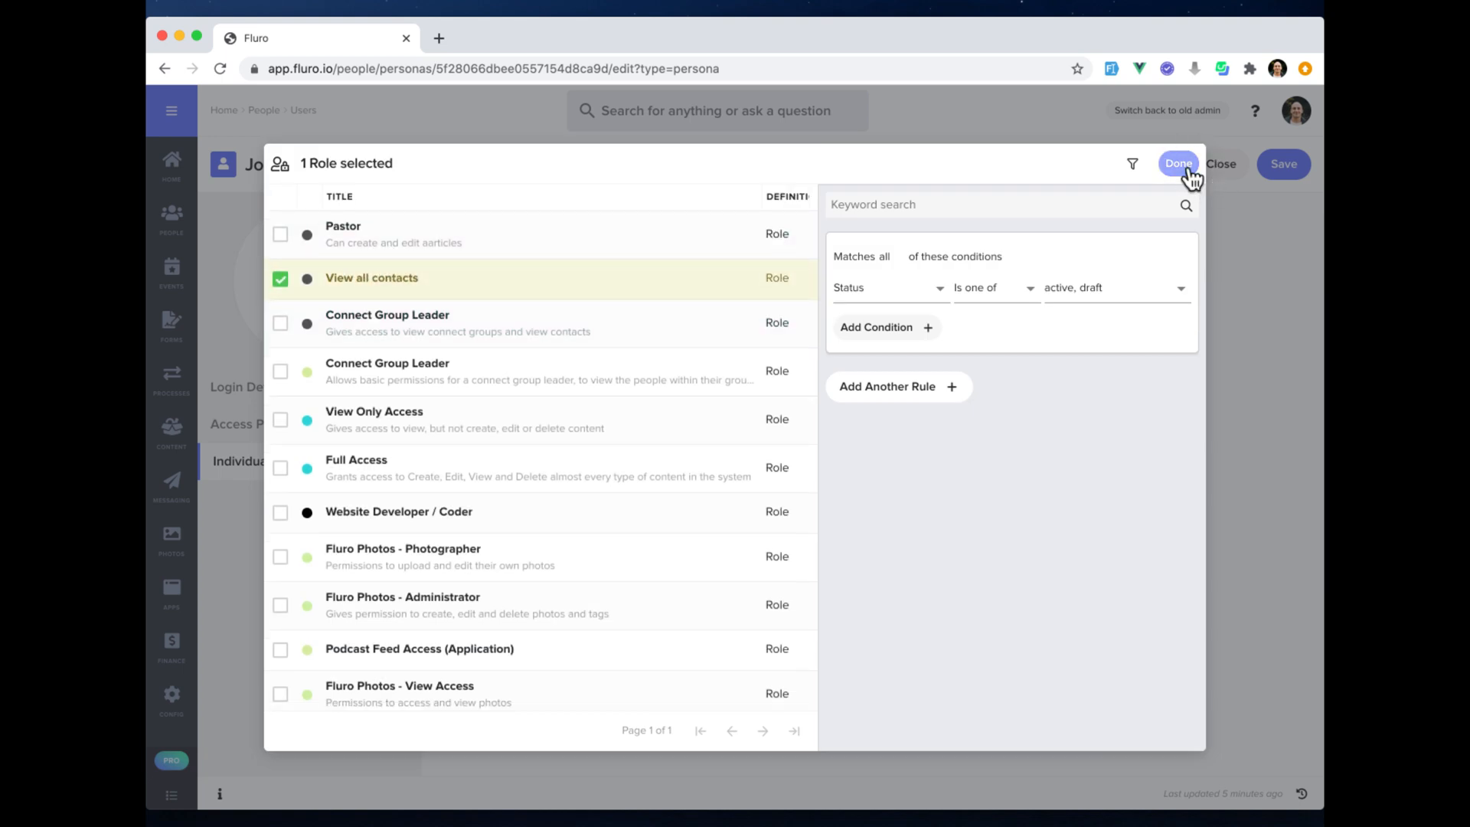
left_click(860, 518)
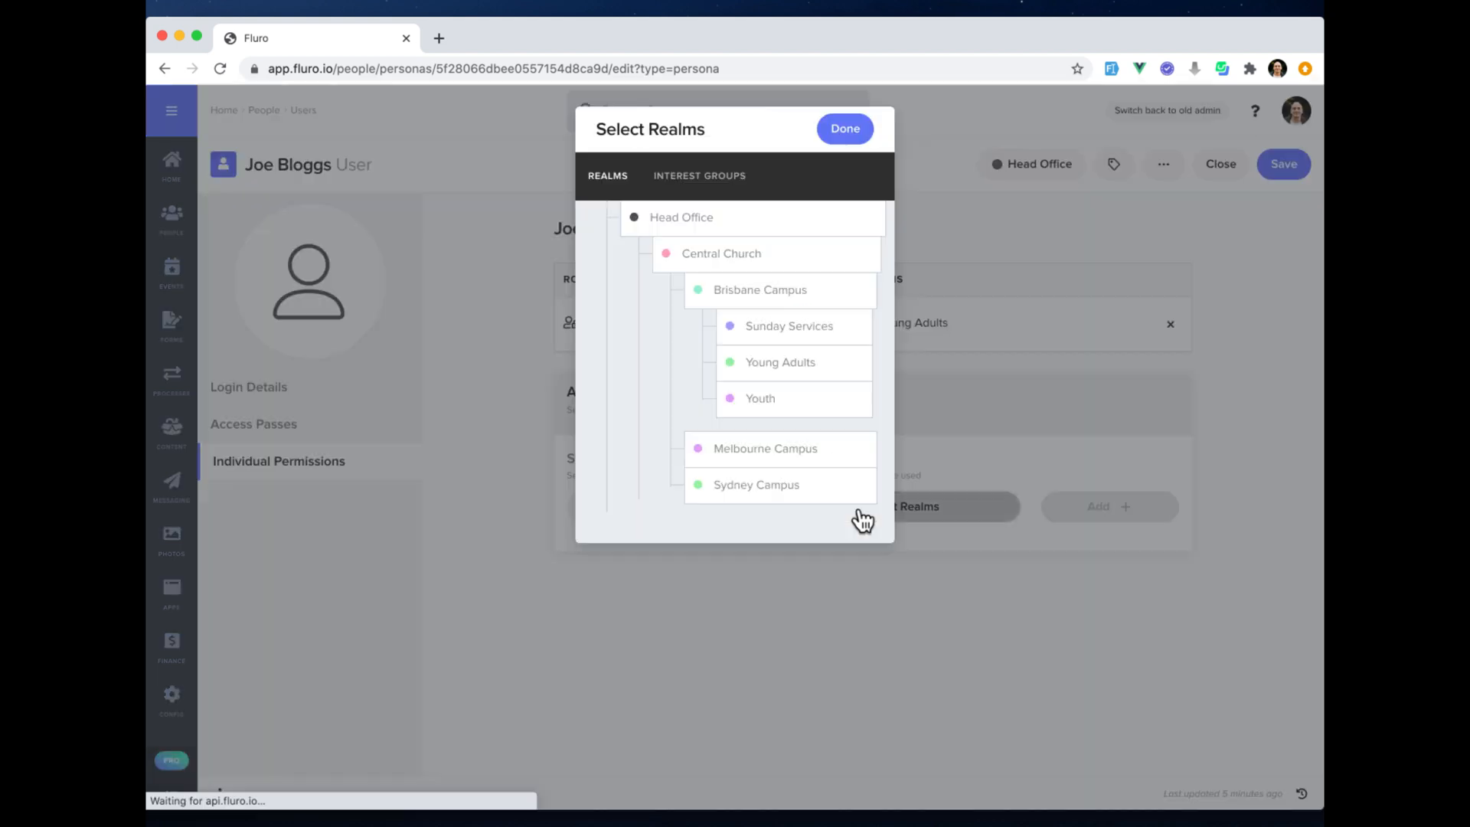
left_click(755, 256)
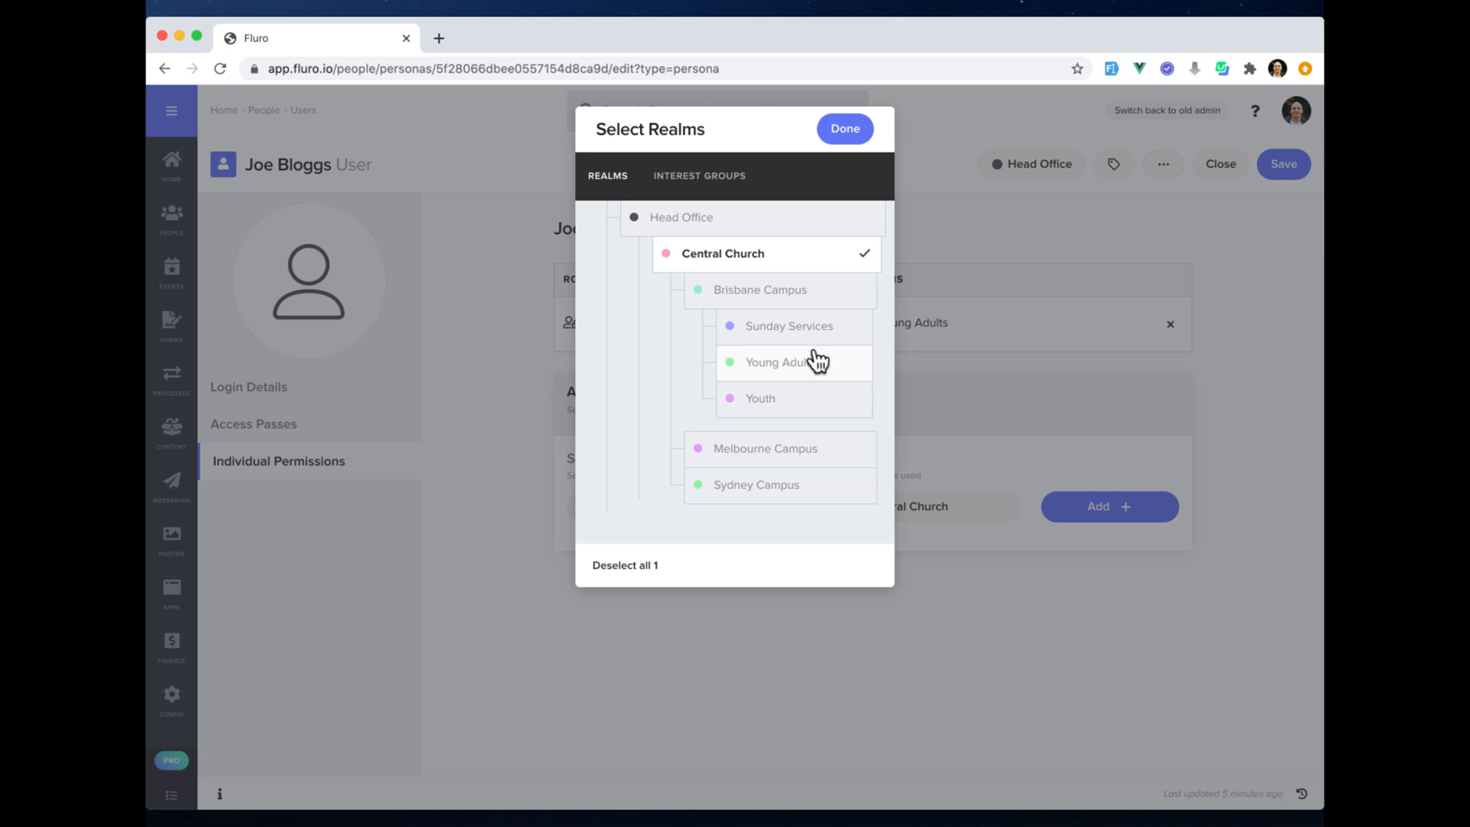
left_click(845, 129)
left_click(1150, 516)
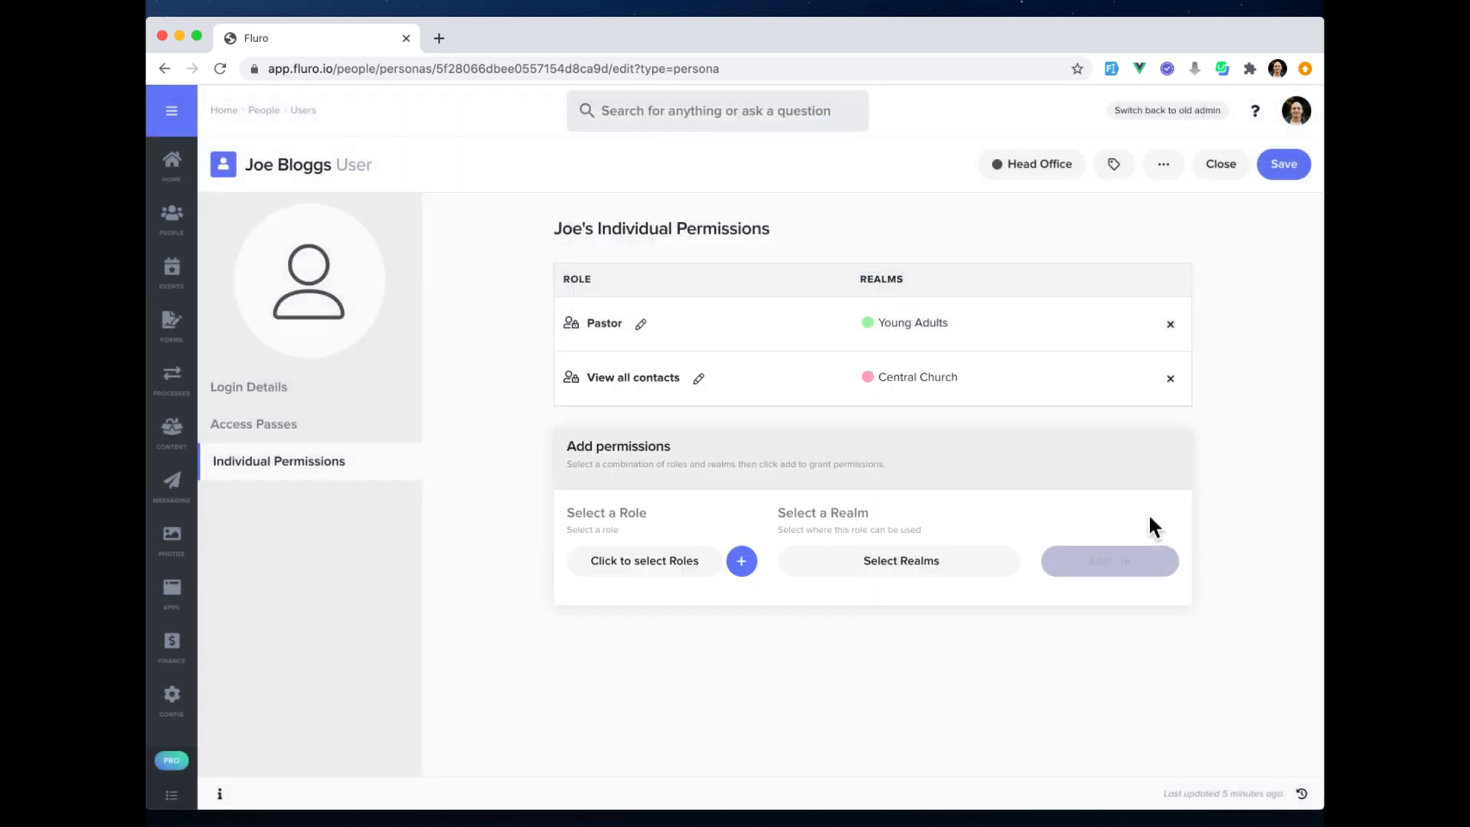
Save the user's permissions and start impersonating that user
left_click(1286, 166)
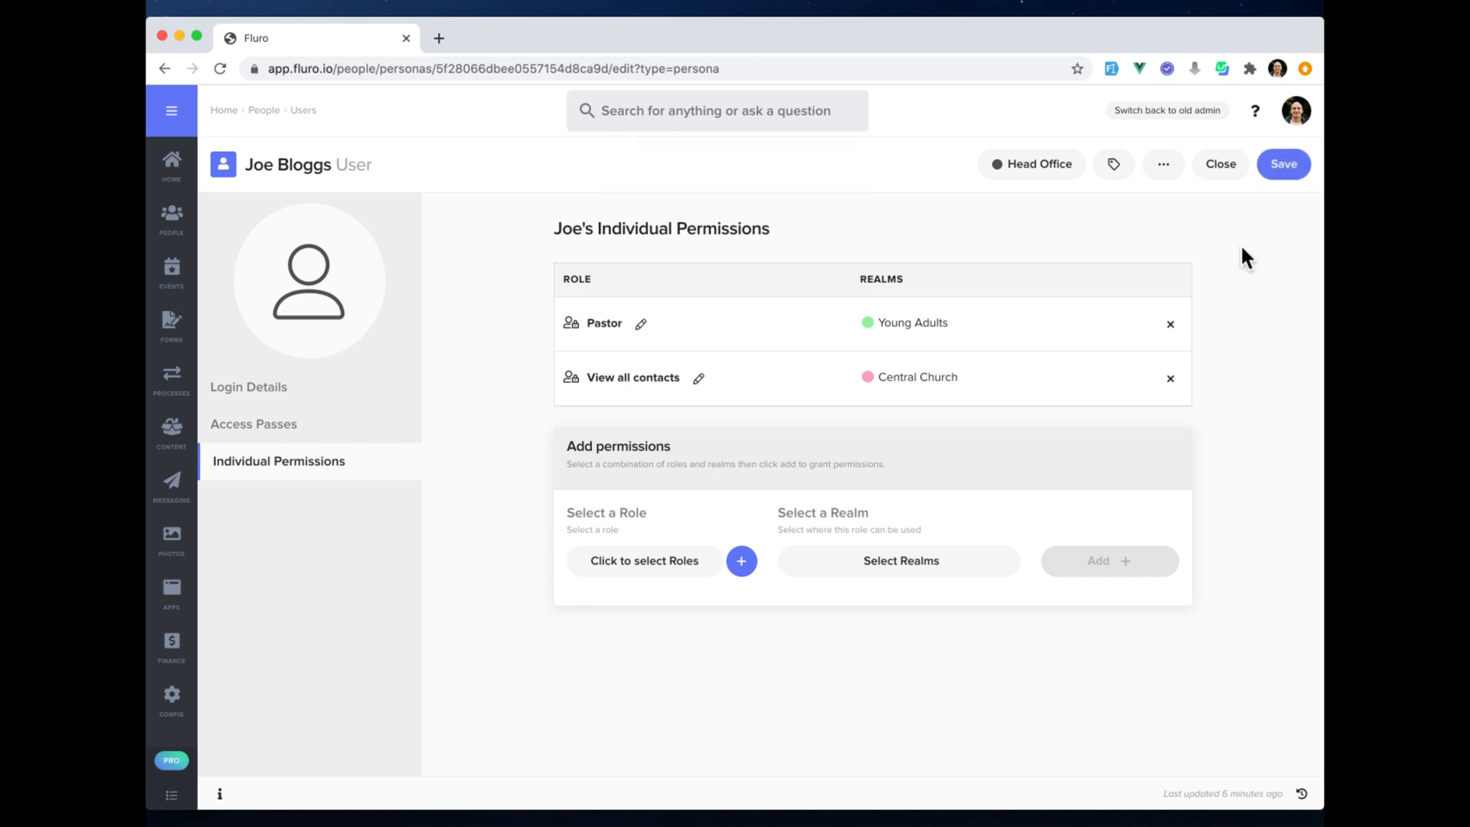
left_click(1165, 173)
left_click(1143, 389)
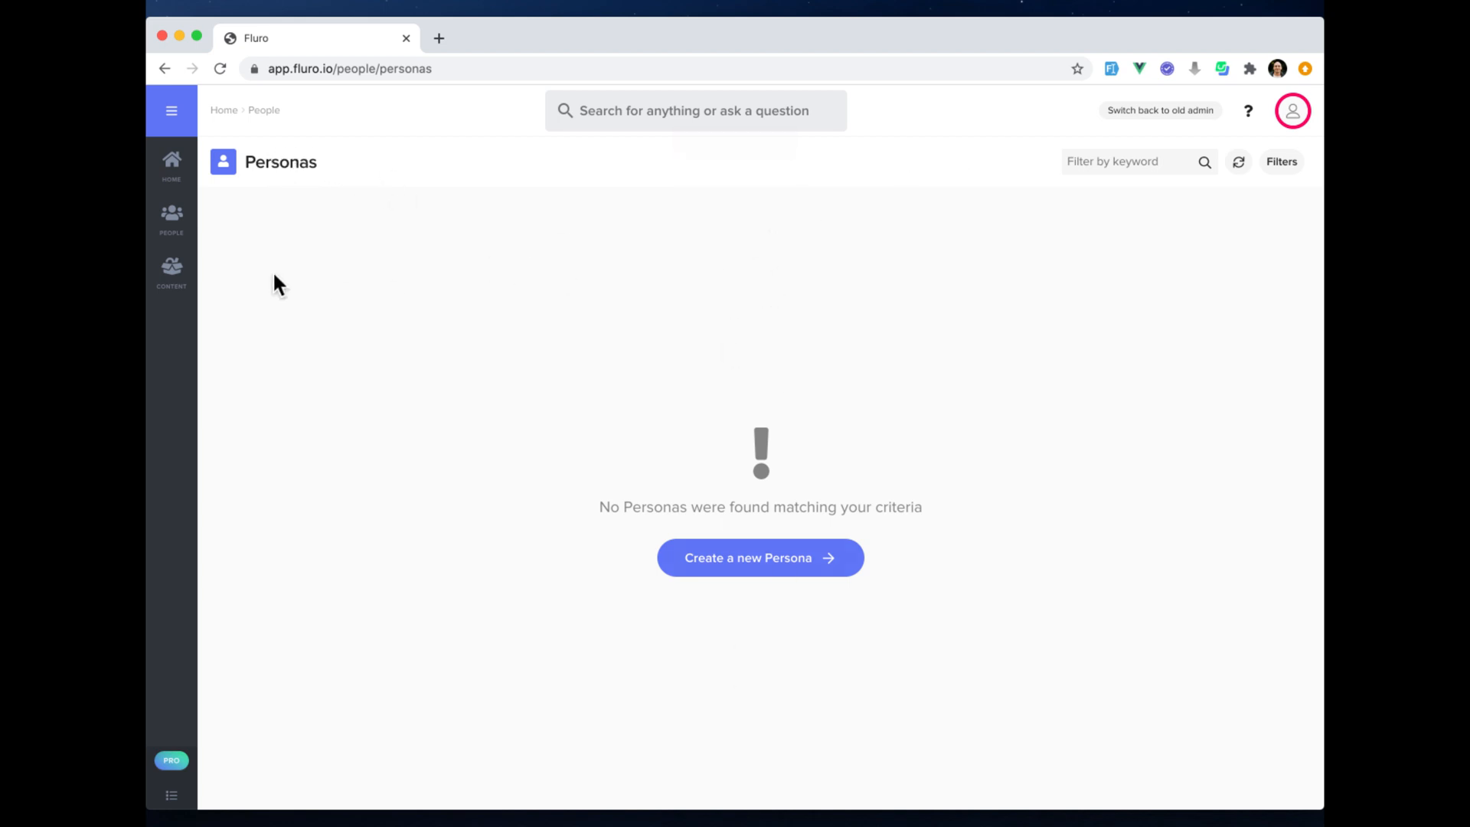
Examine the contacts list and the content section available to the impersonated user
left_click(173, 220)
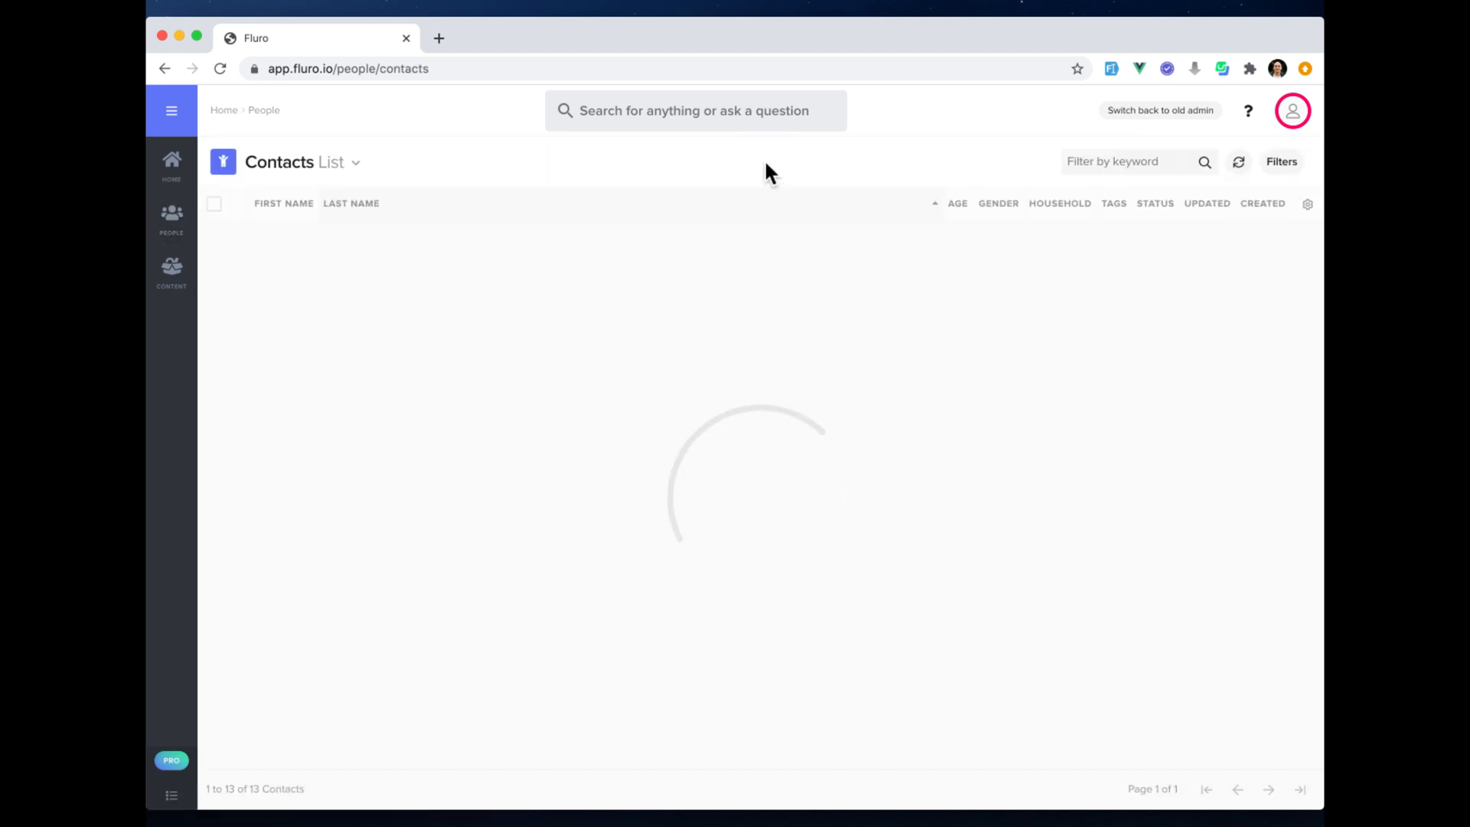
scroll(475, 637, "down", 2)
scroll(476, 637, "up", 2)
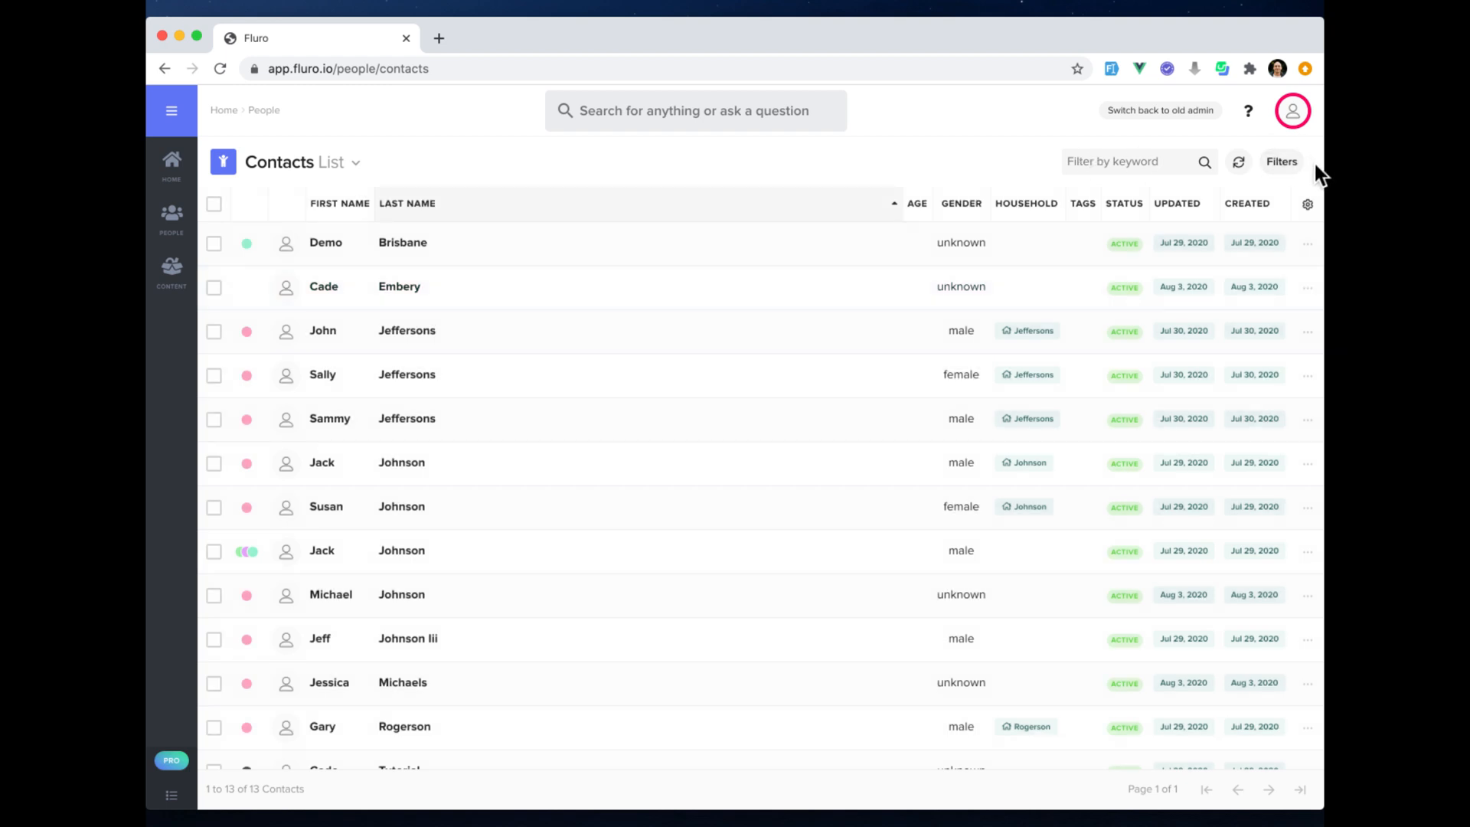
left_click(169, 274)
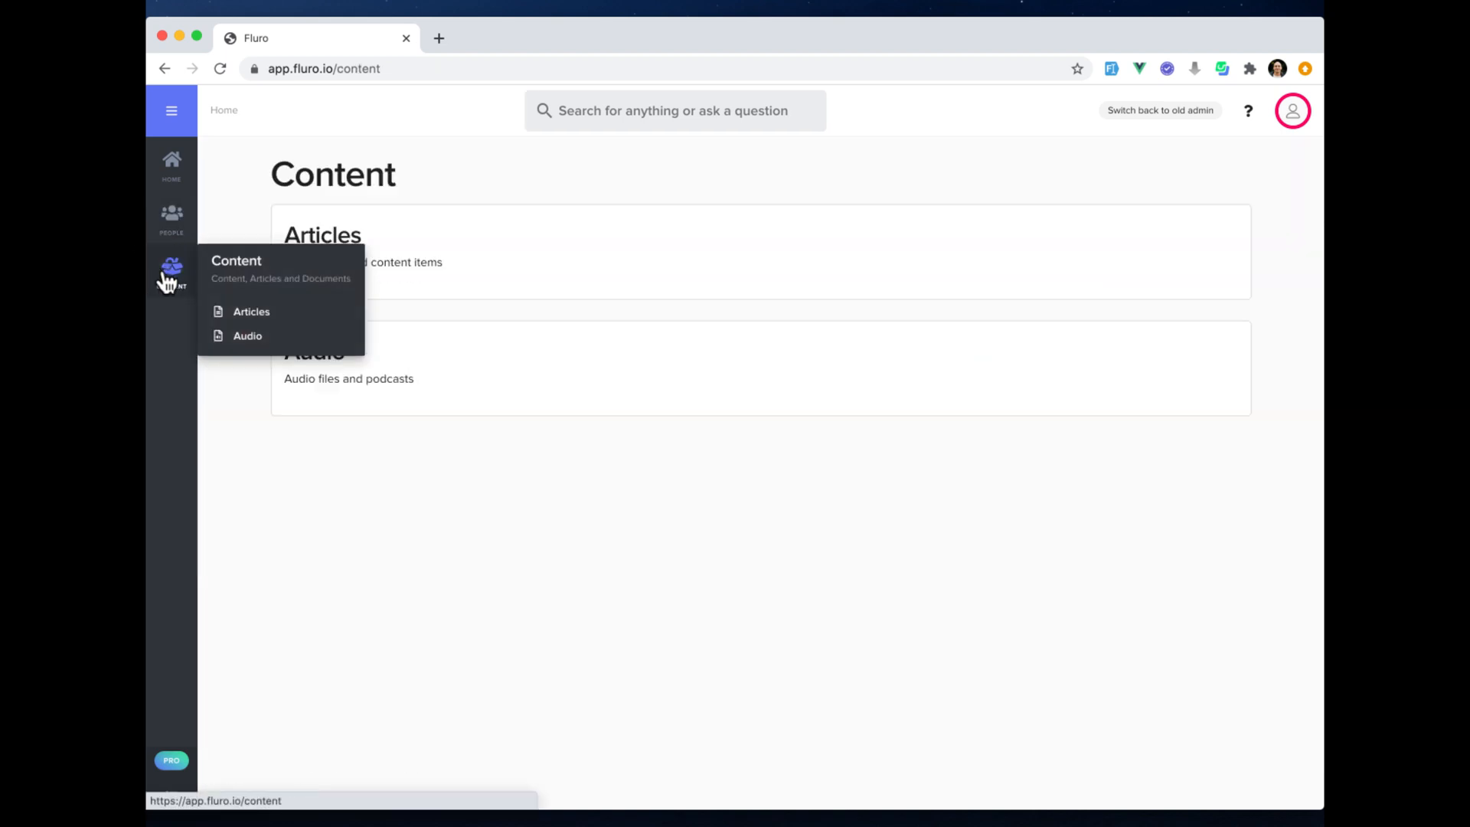
Create and save a Basic Article titled "New young adult resource" with the body text "this is some notes"
left_click(659, 285)
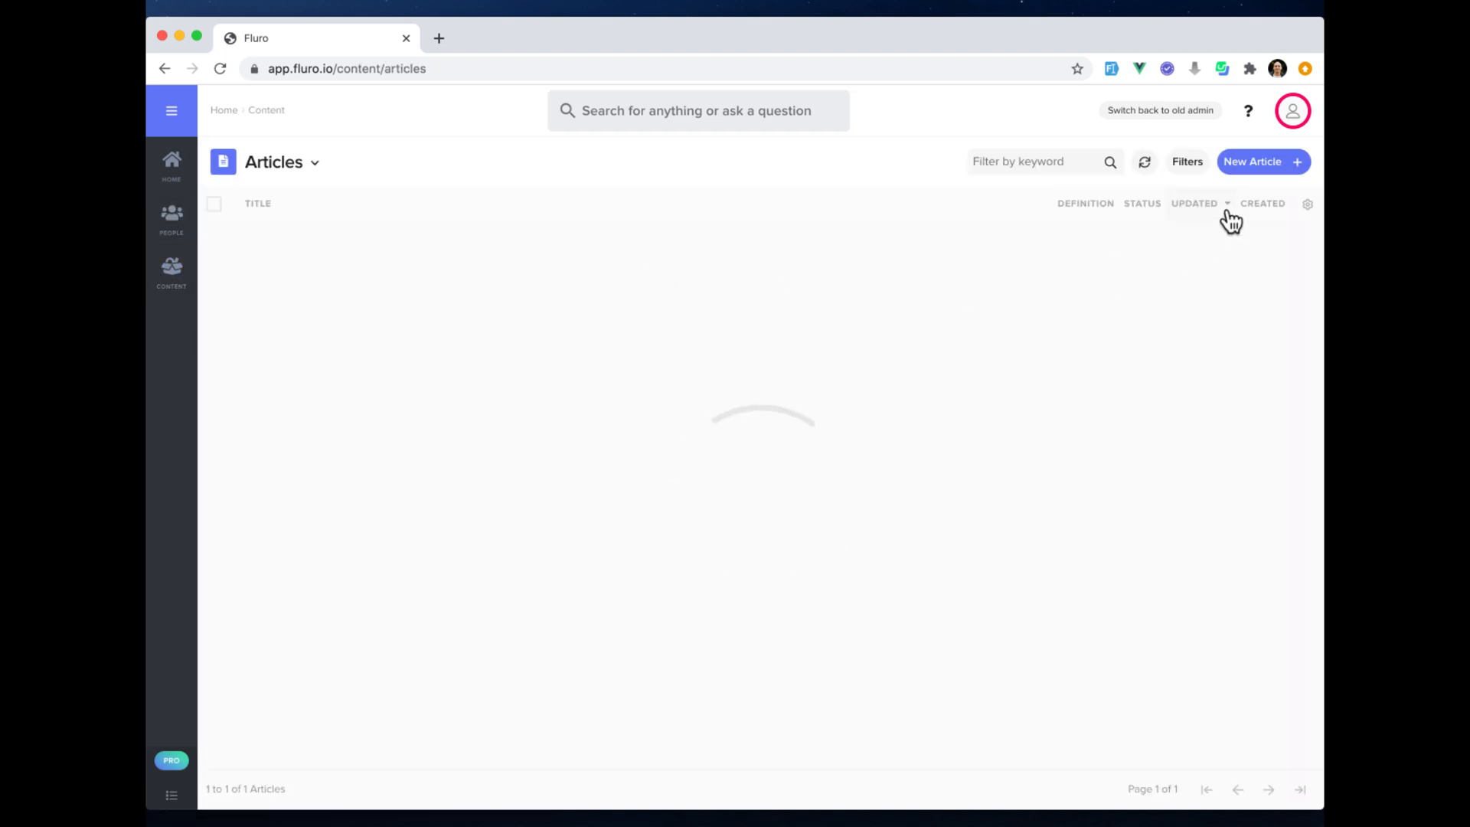
left_click(1259, 165)
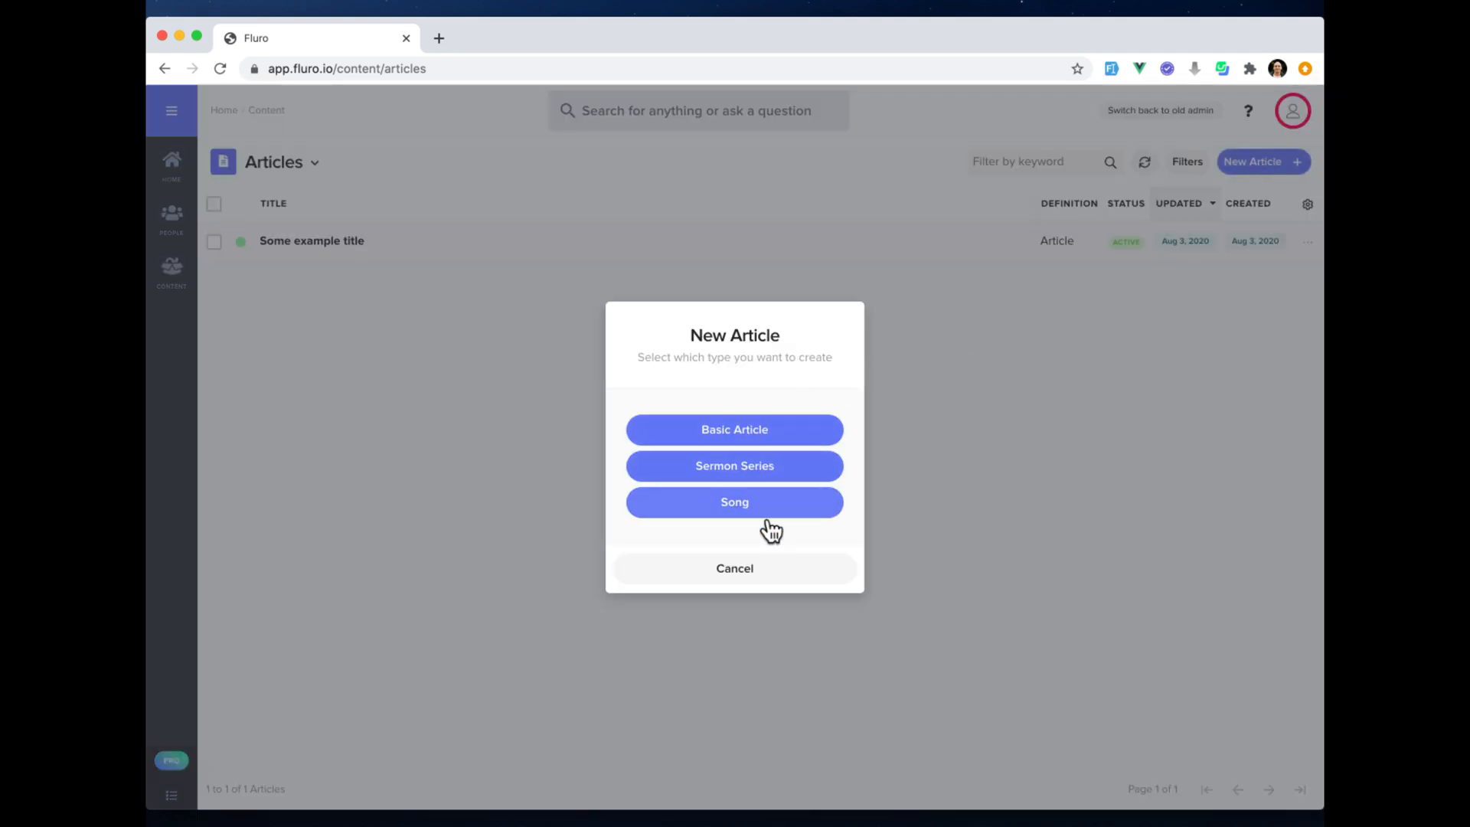
left_click(750, 435)
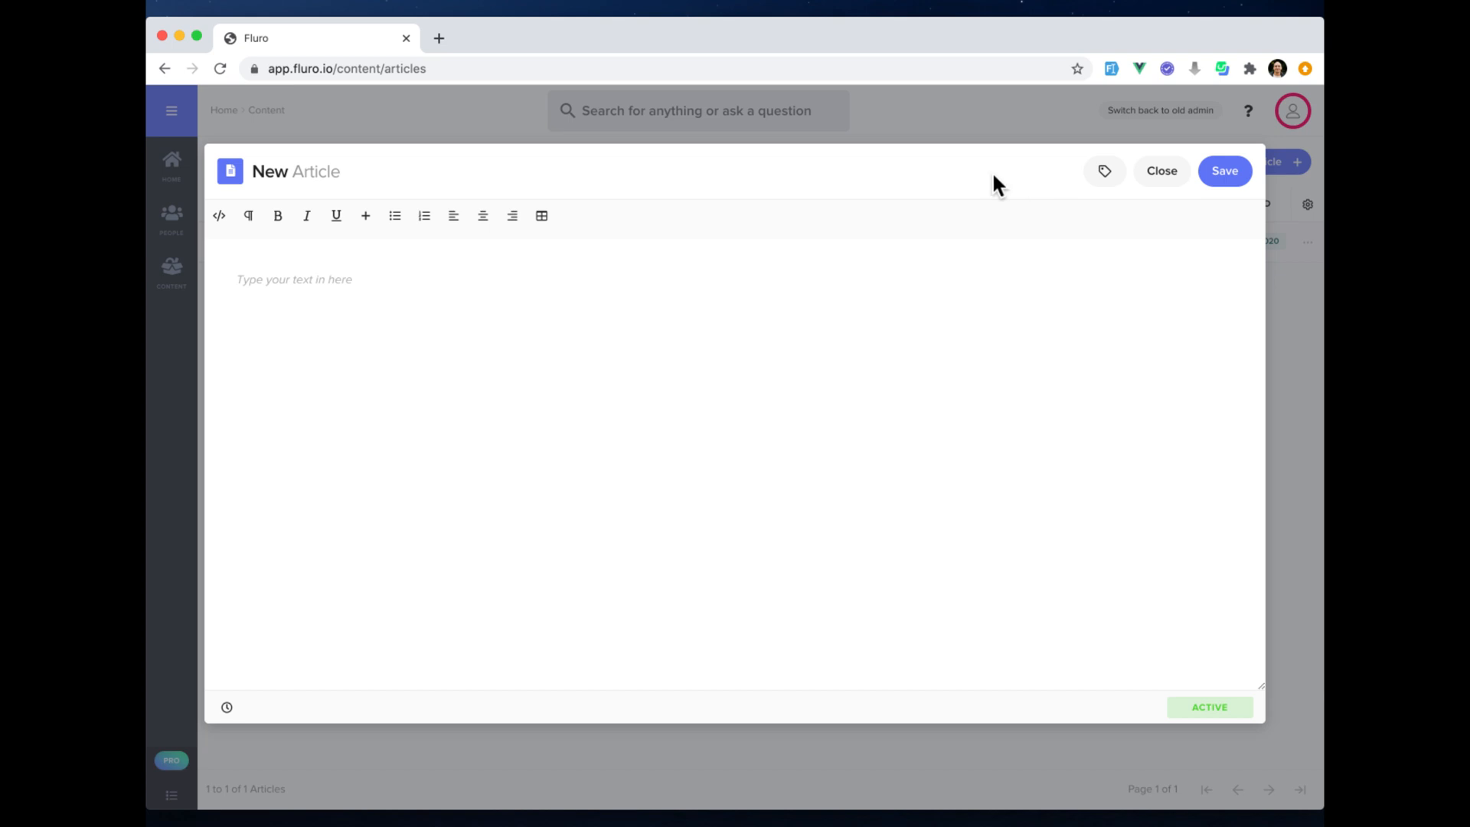
left_click(286, 168)
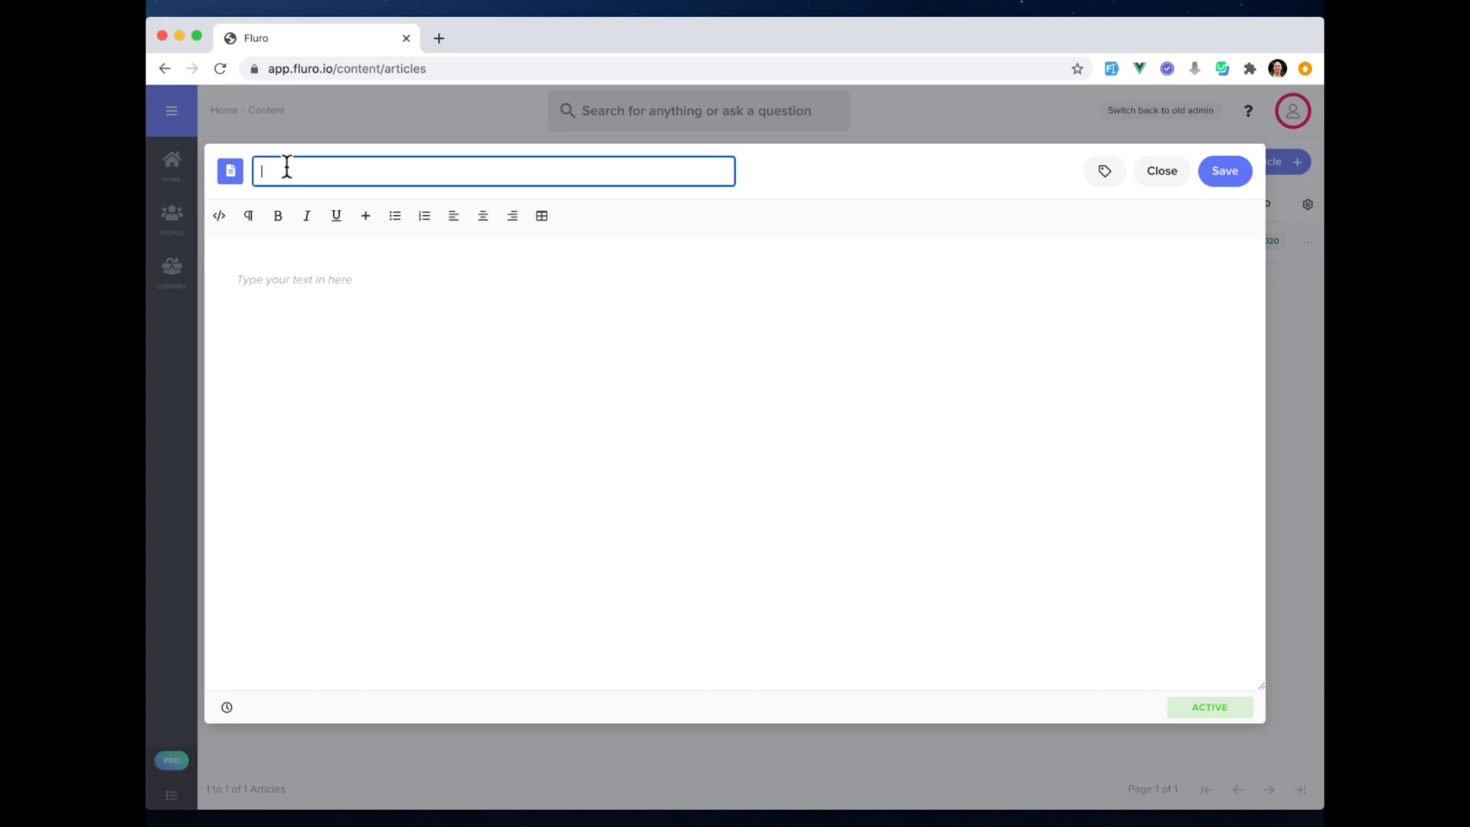
type("Newlyoung adult resource")
left_click(364, 324)
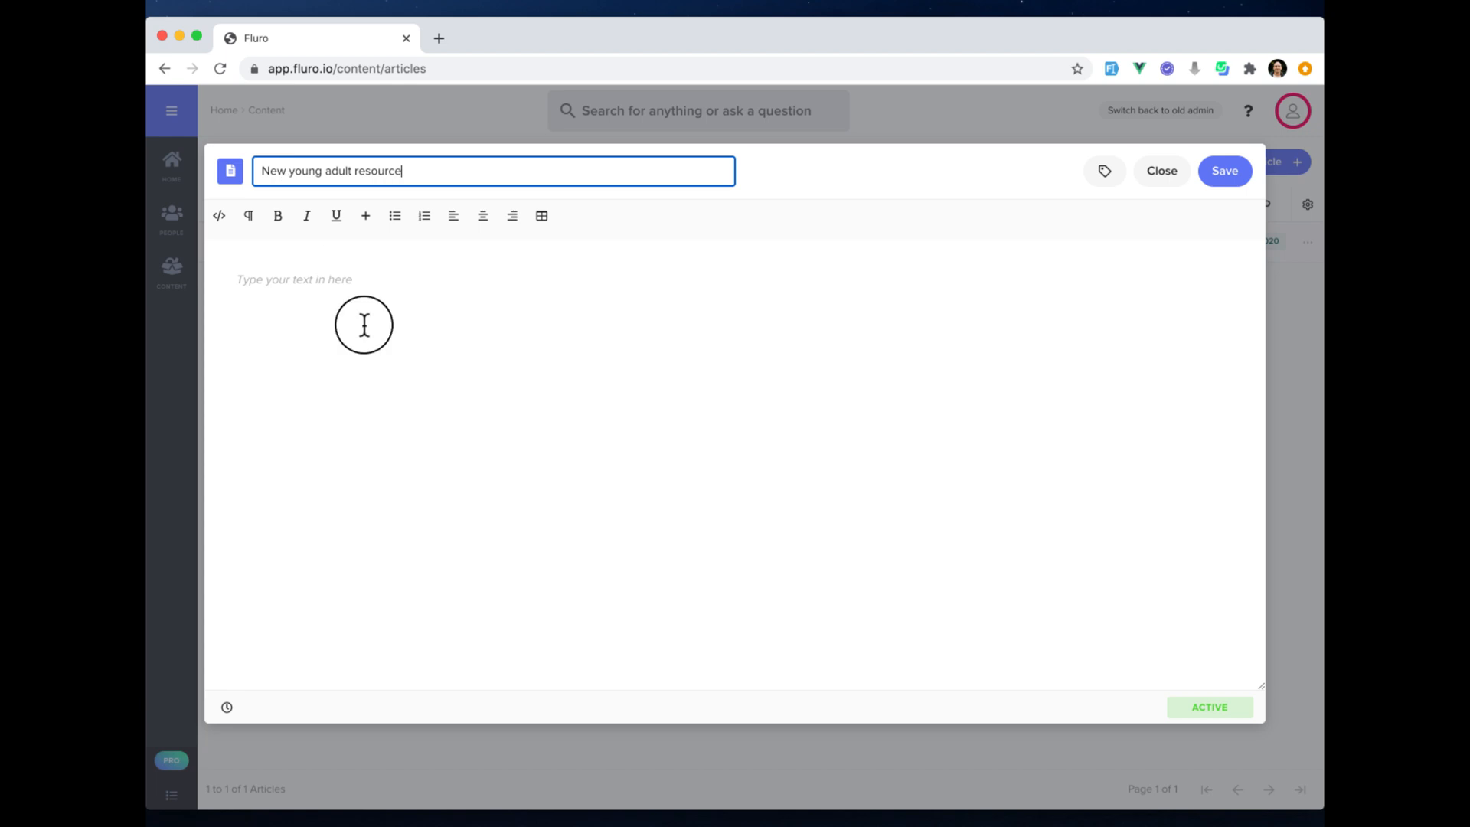
type("this is some notes")
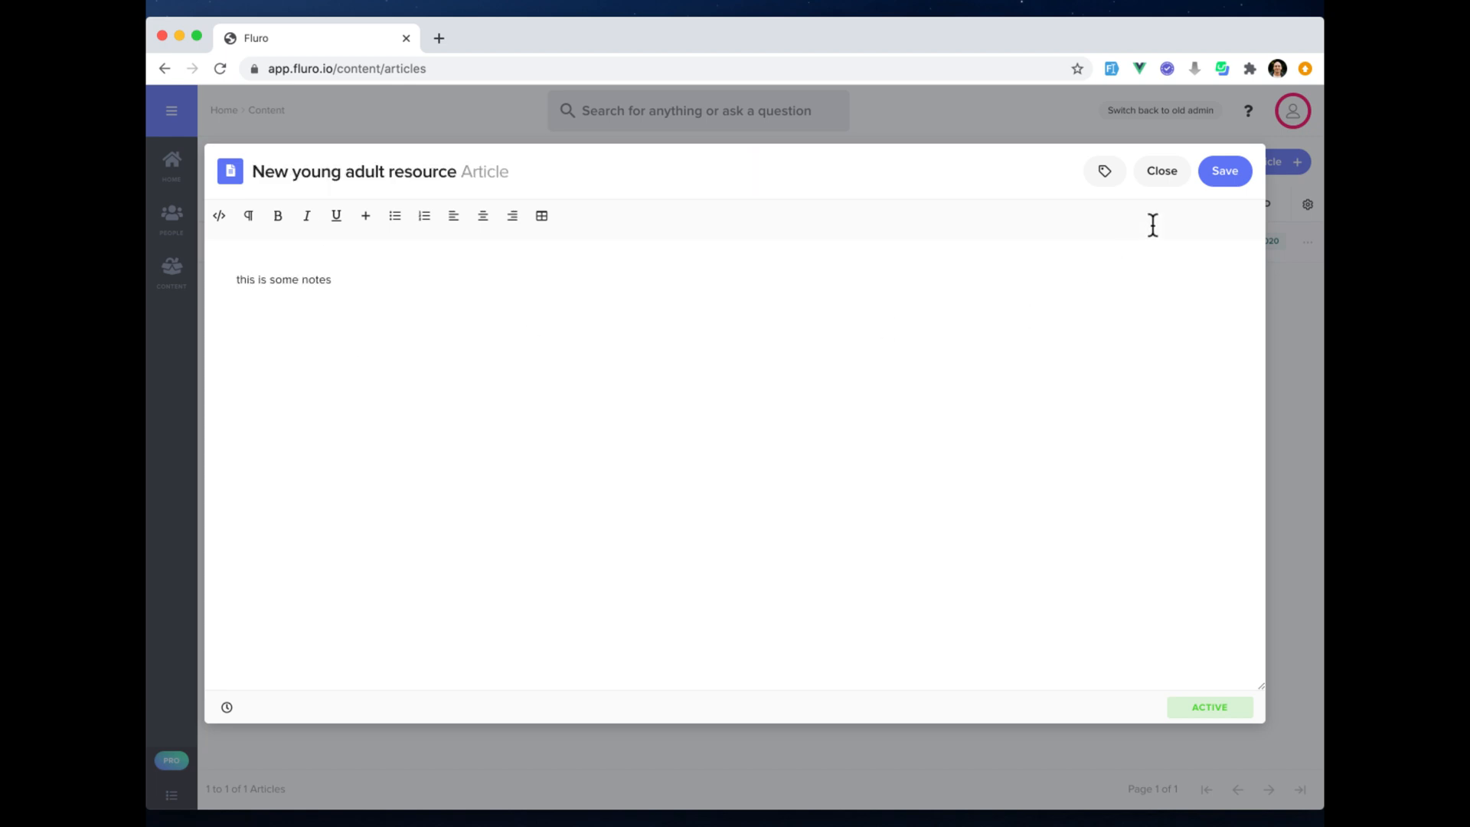
left_click(1227, 171)
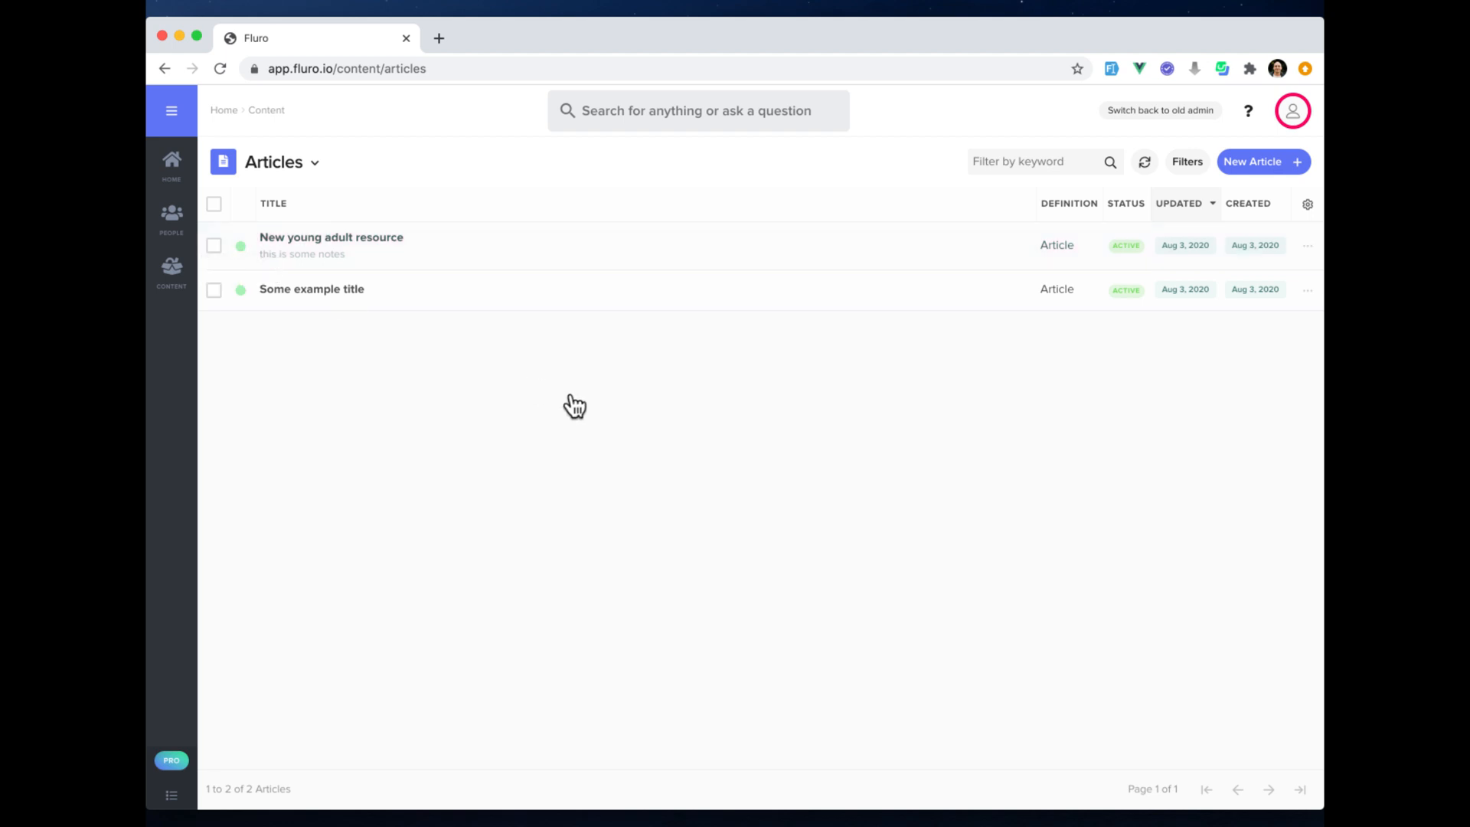
Switch to Photoshop to review the annotated Central Church realm diagram, and return to the browser
left_click(709, 822)
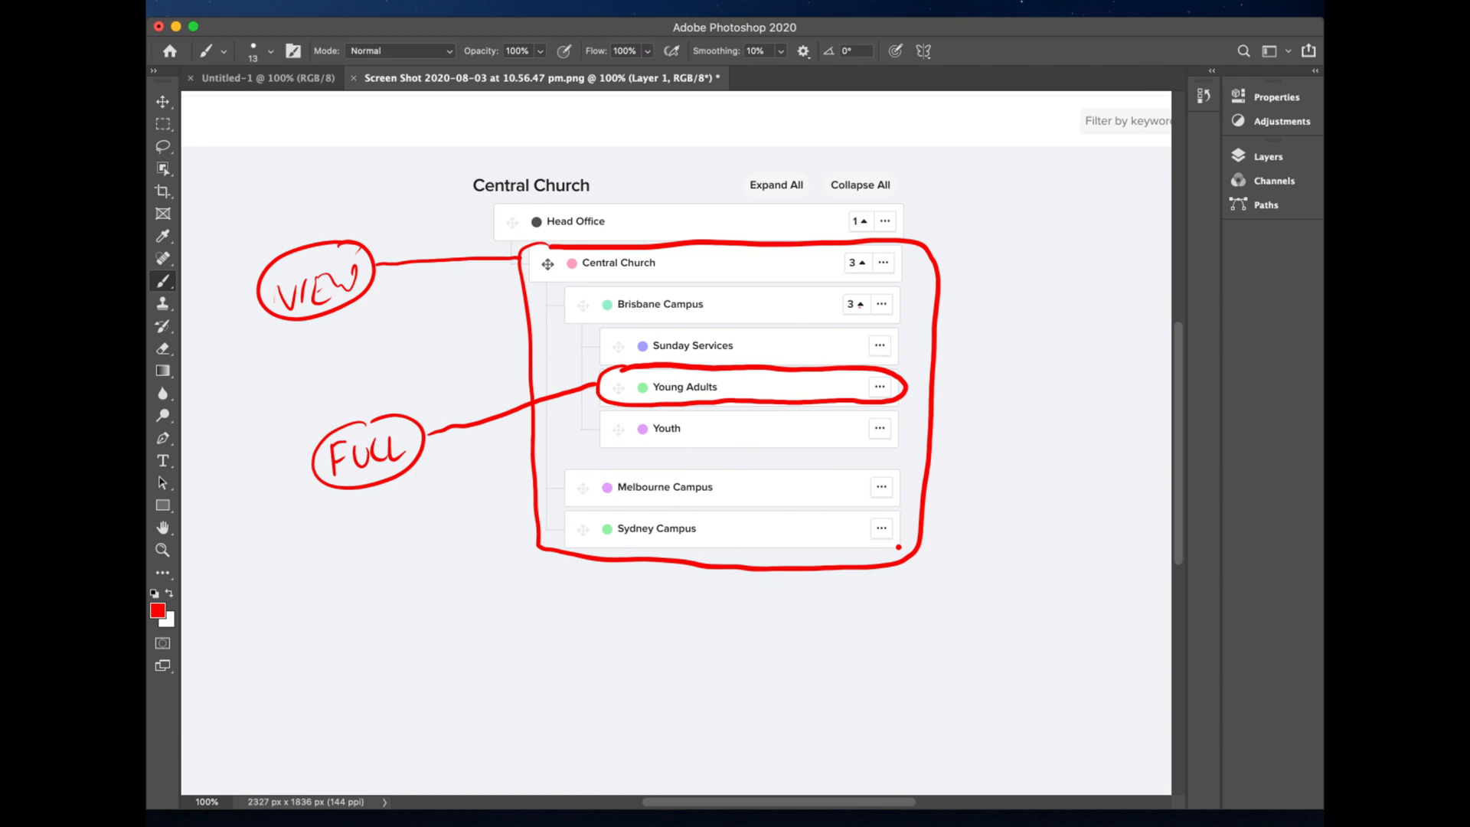
key("super+Tab")
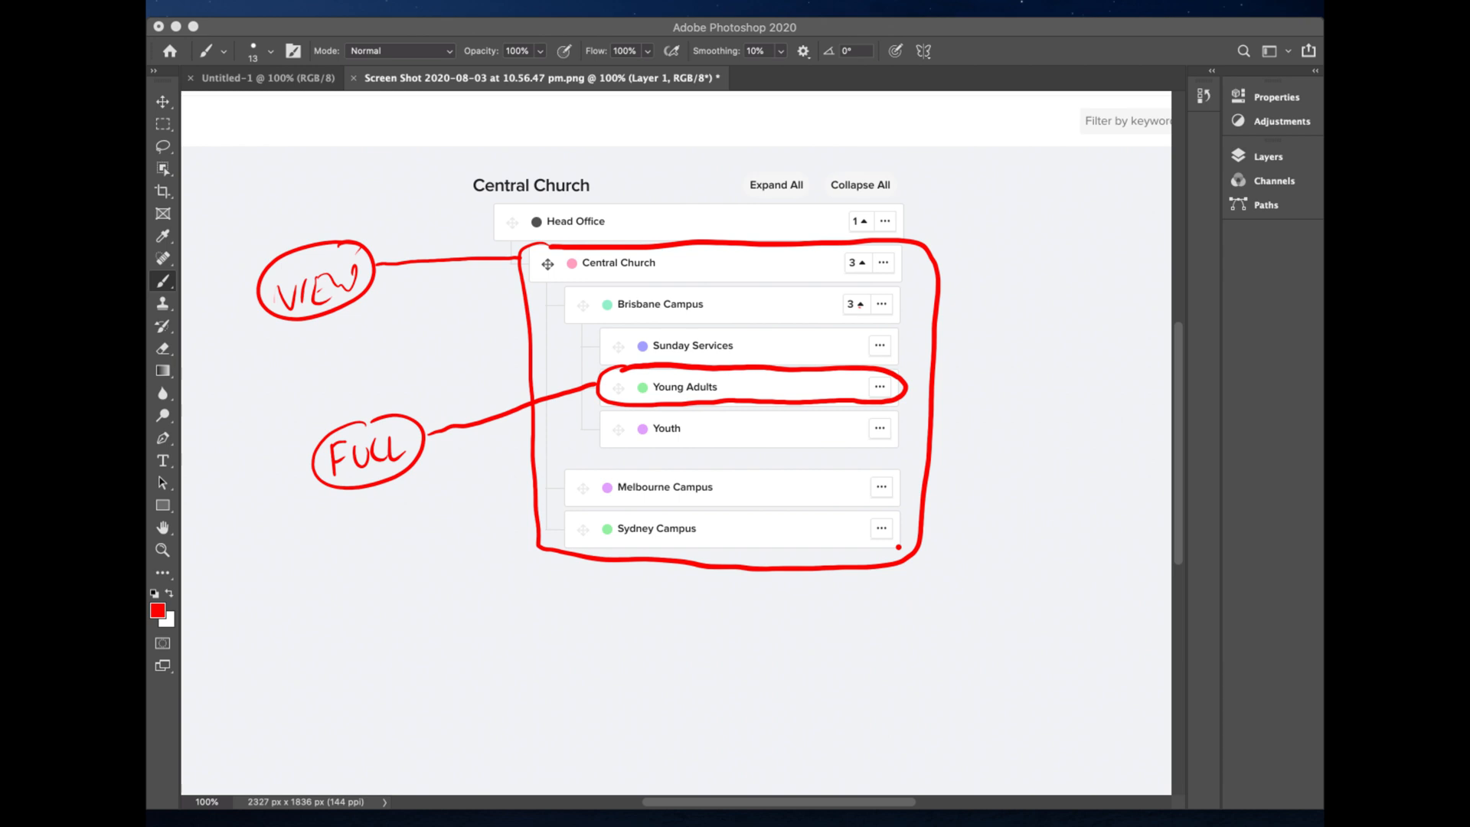